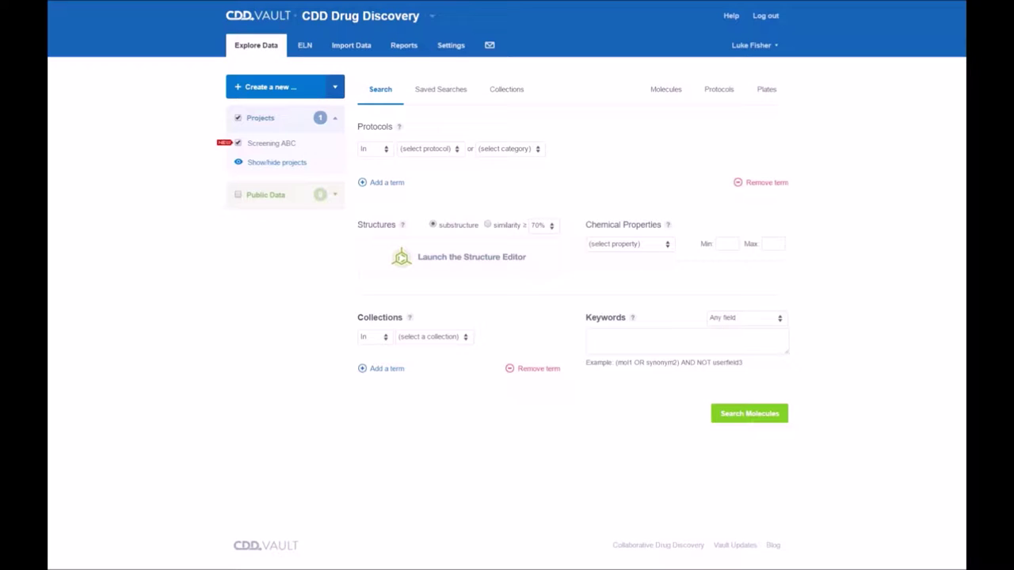
- Start a new protocol from the Protocols list using the Create a new... menu
left_click(336, 93)
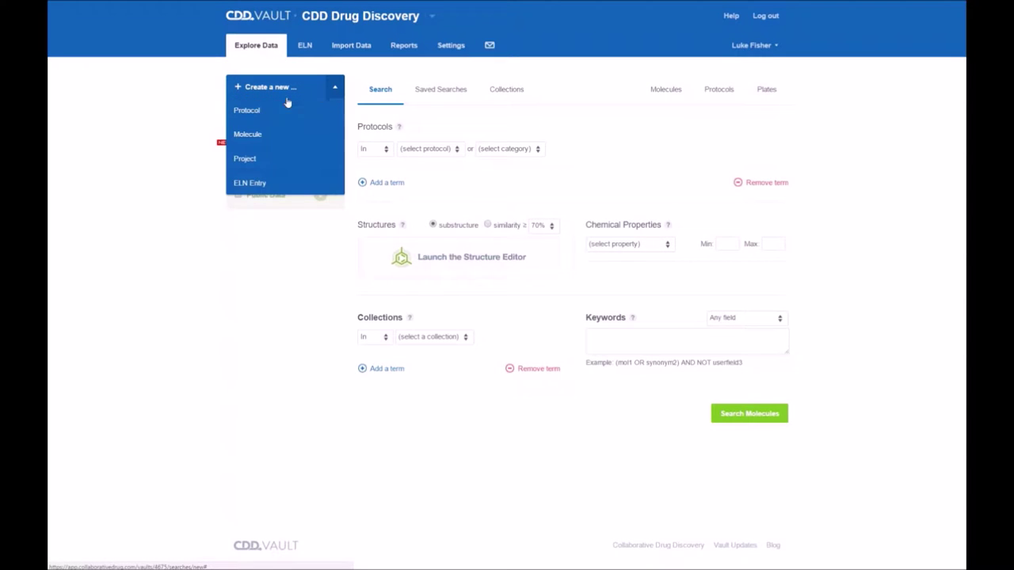
left_click(719, 93)
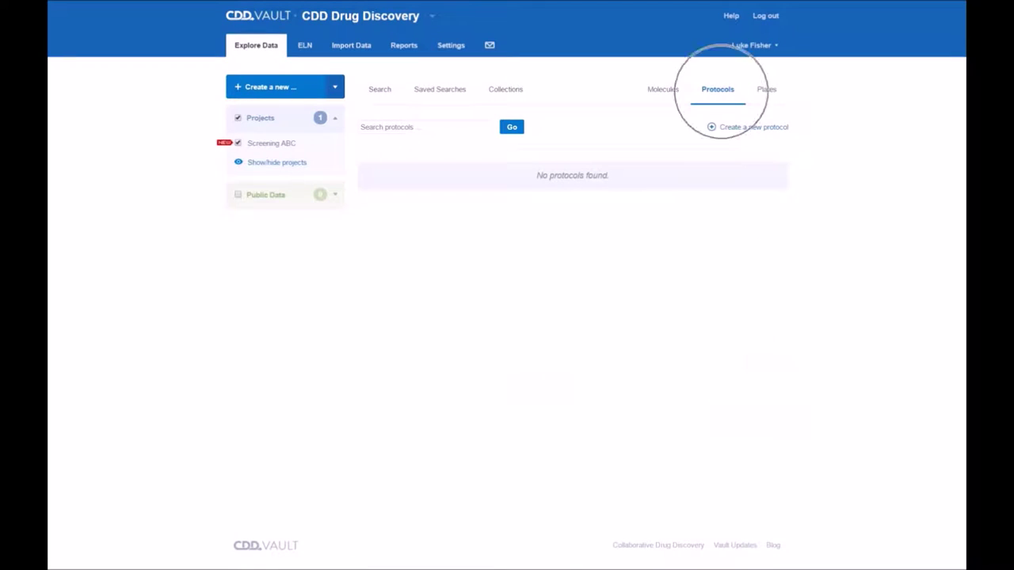
left_click(748, 128)
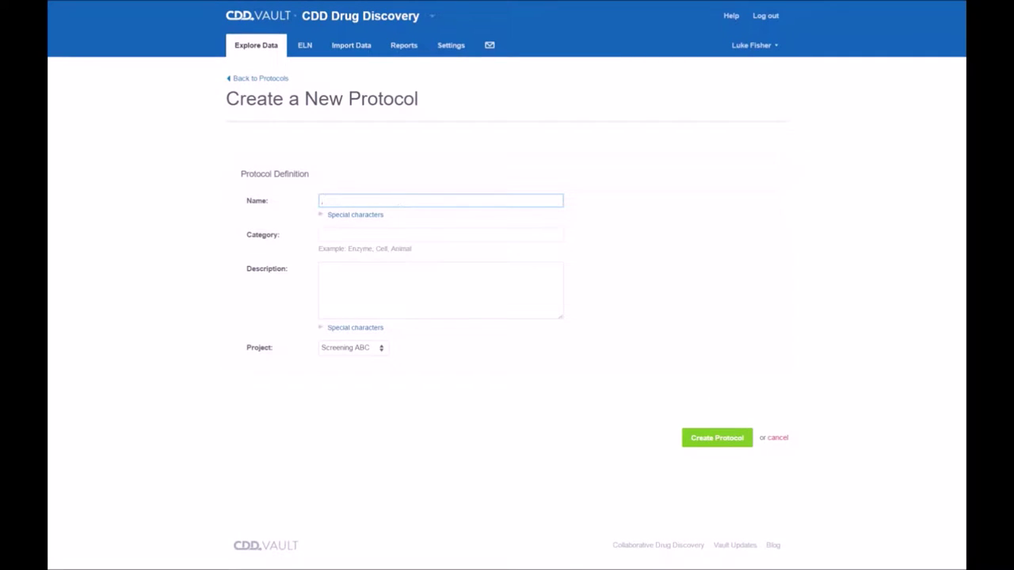
key("alt+Tab")
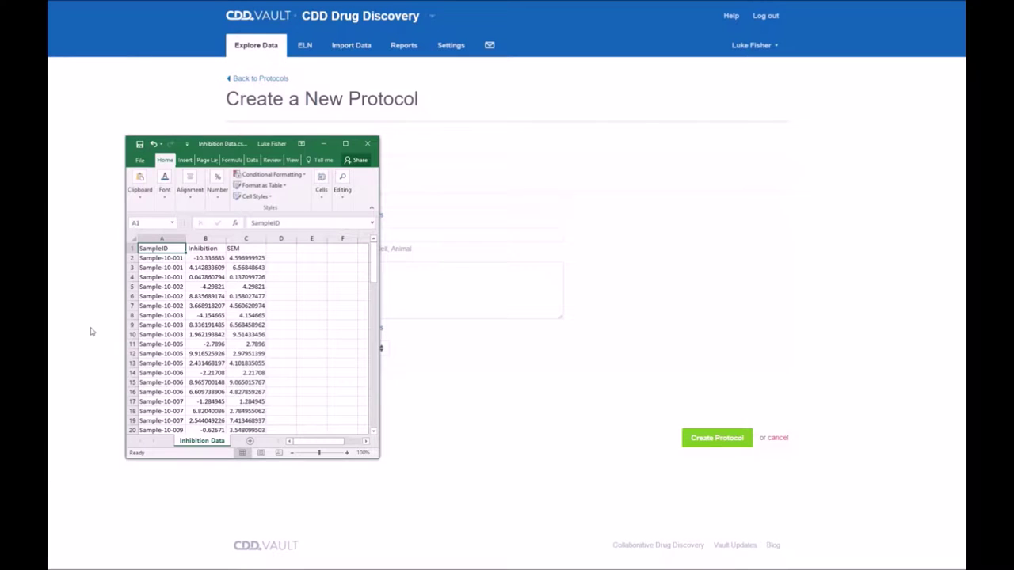
- Check the SampleID, Inhibition and SEM column headers in Excel, then minimize the spreadsheet
left_click(169, 259)
left_click(170, 248)
left_click(219, 252)
left_click(245, 249)
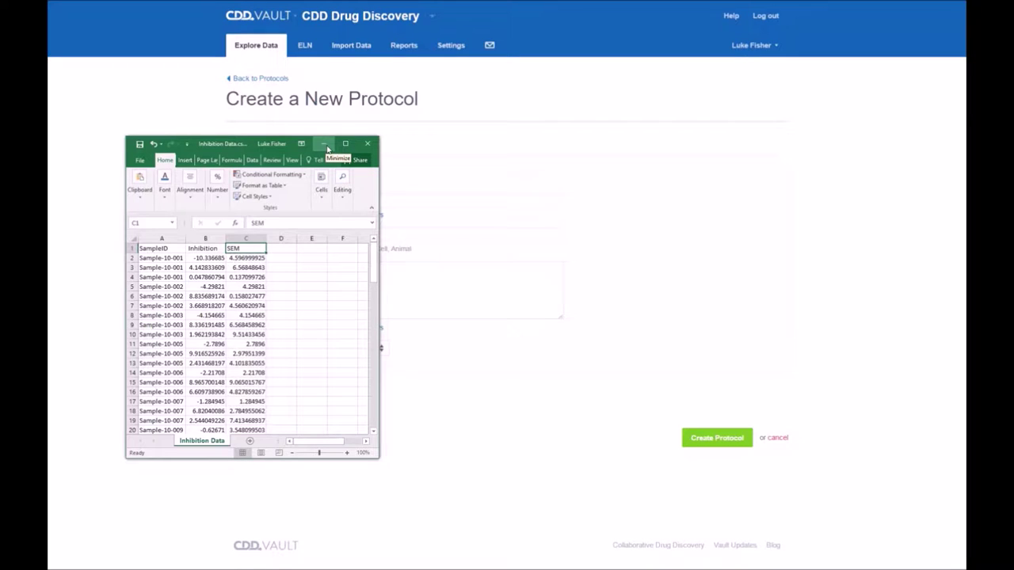
left_click(327, 148)
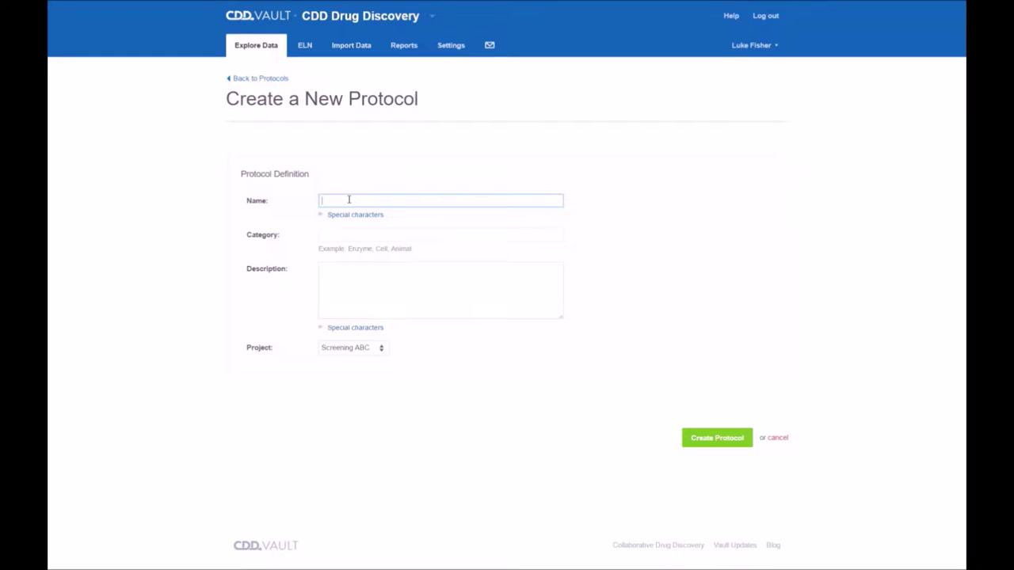
- Create the 'Single Point Screen' protocol with category Enzyme in project Screening ABC
type("Single Point Screen")
key("Tab")
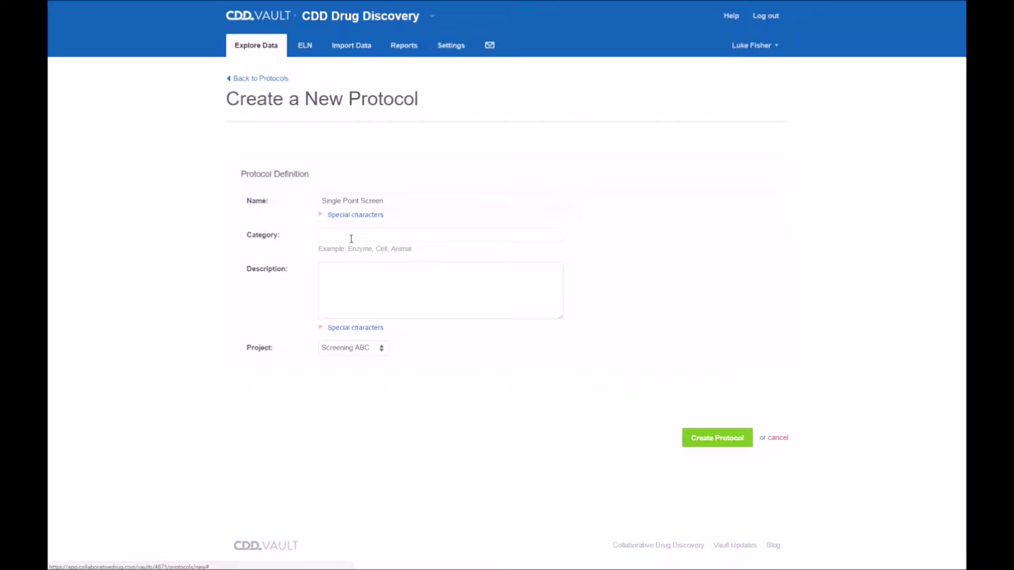
left_click(351, 236)
type("Enz")
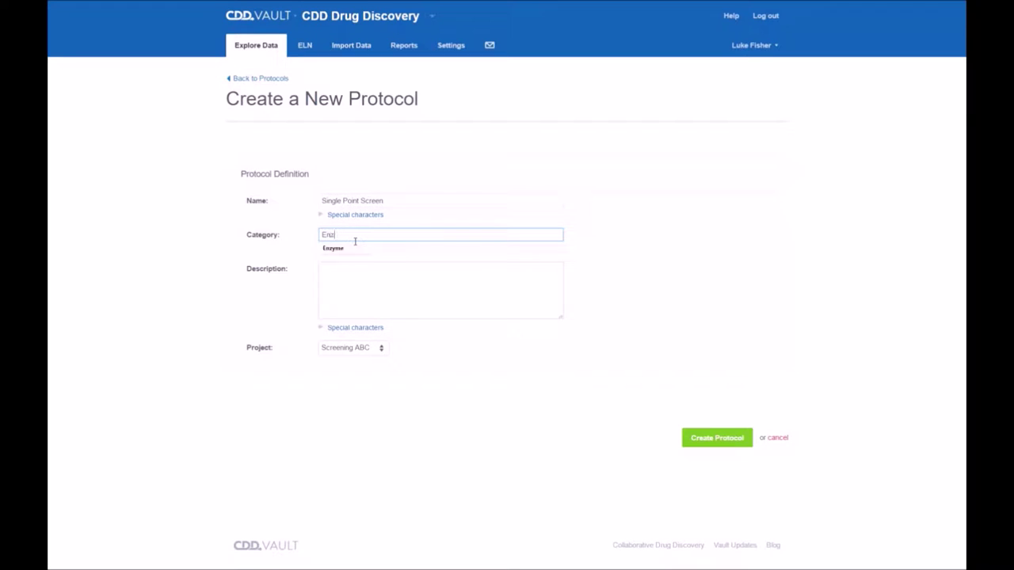
type("yme")
key("Tab")
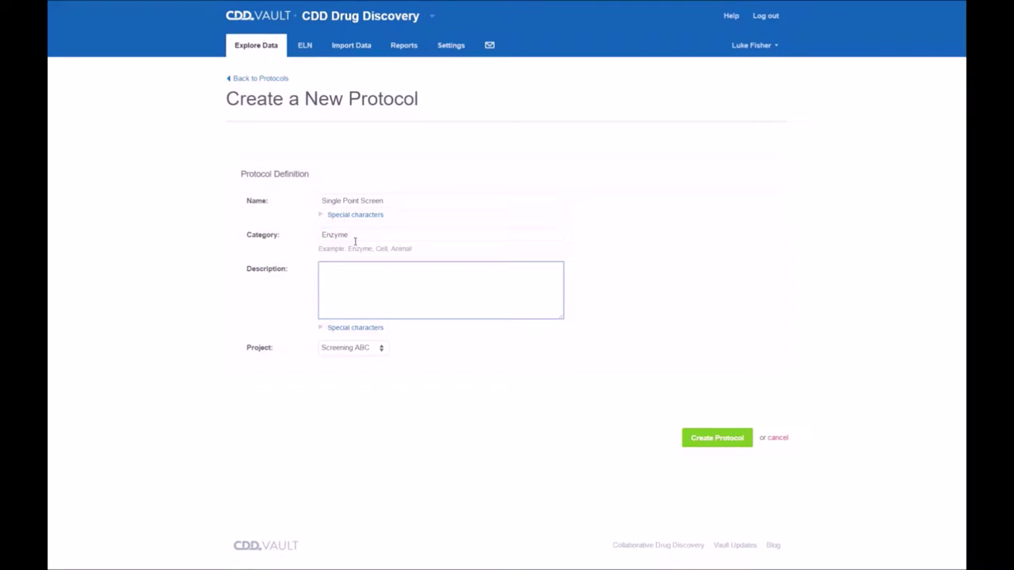
left_click(359, 351)
left_click(359, 370)
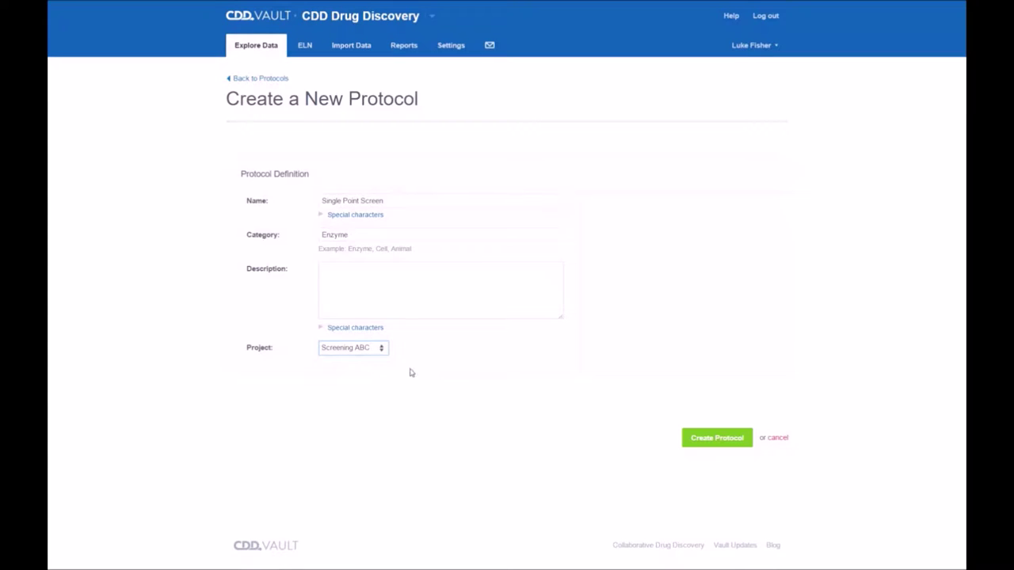
left_click(717, 438)
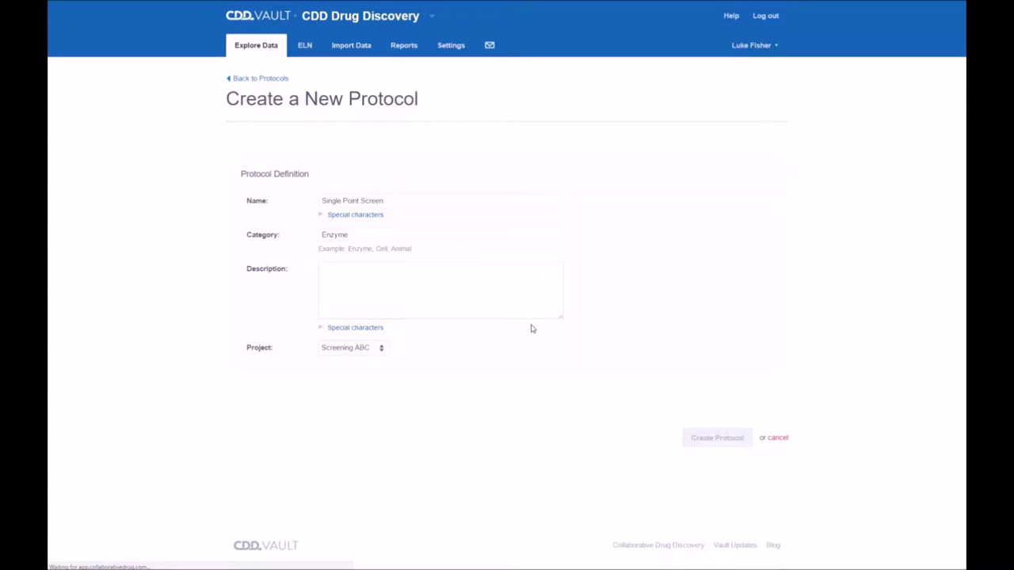
- Begin a readout named Inhibition with data type Number and unit %
scroll(530, 235, "down", 3)
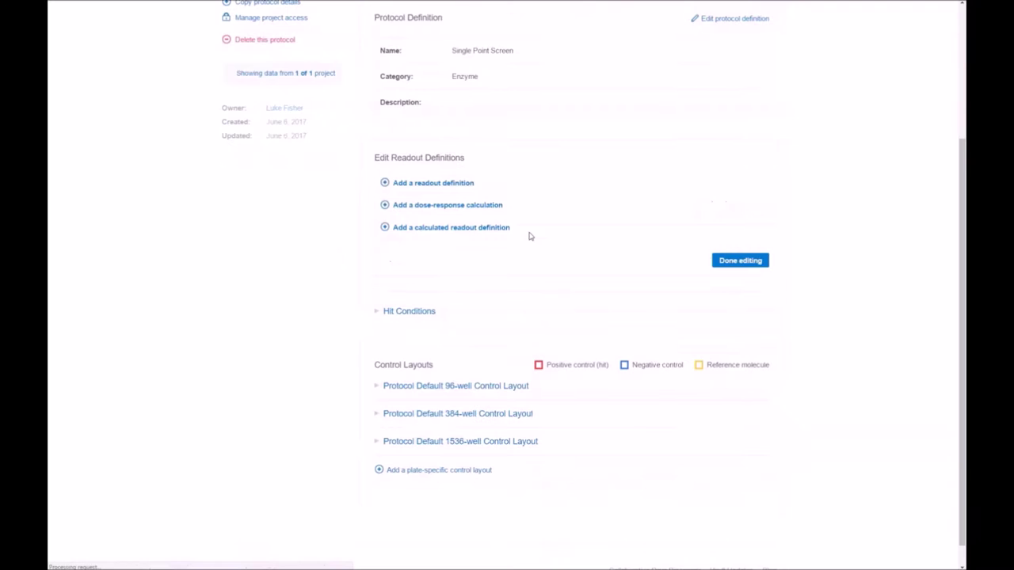
scroll(530, 236, "up", 3)
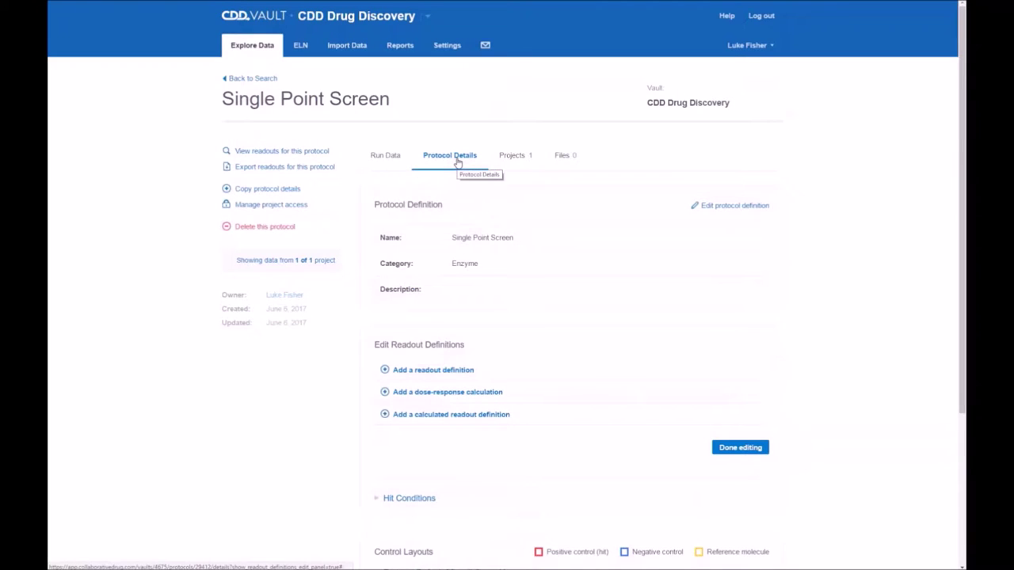
scroll(500, 317, "down", 1)
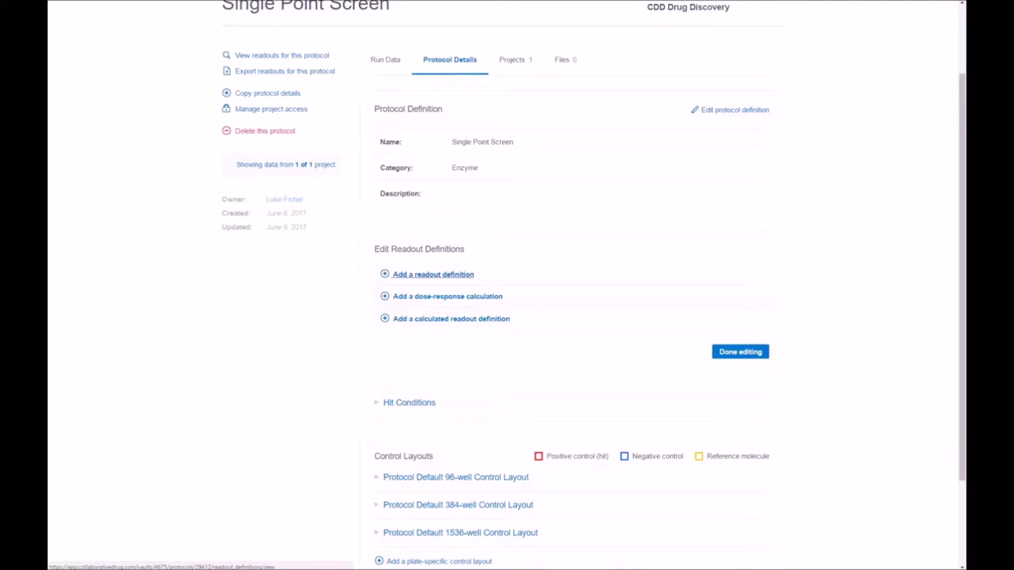
left_click(434, 274)
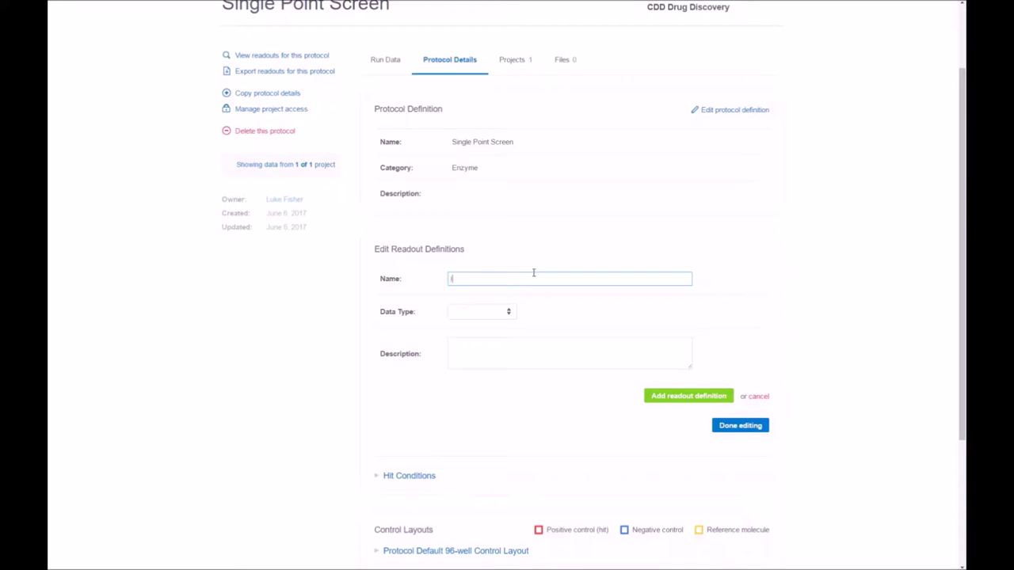
type("Inhibition")
key("Tab")
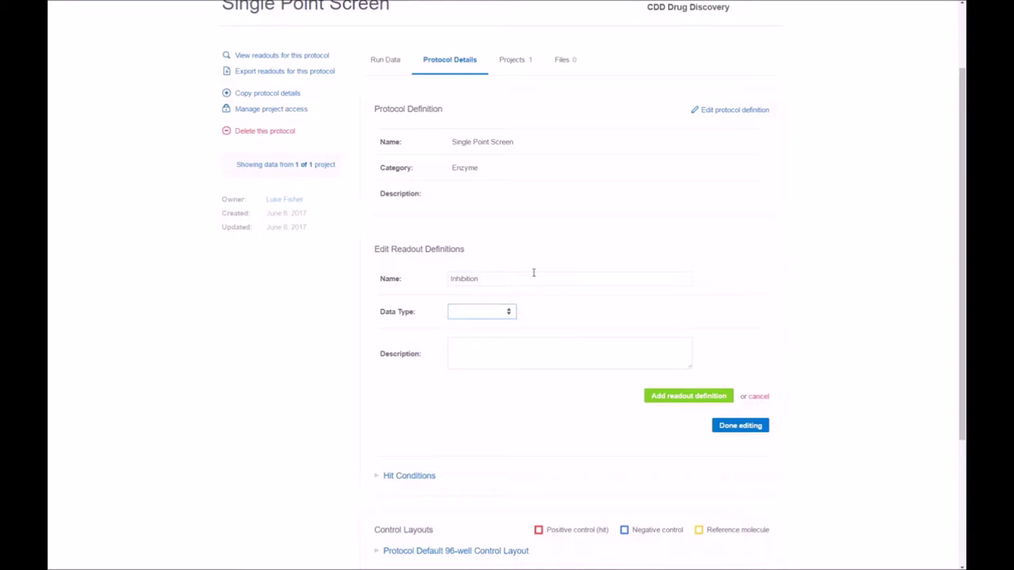
left_click(481, 315)
left_click(480, 335)
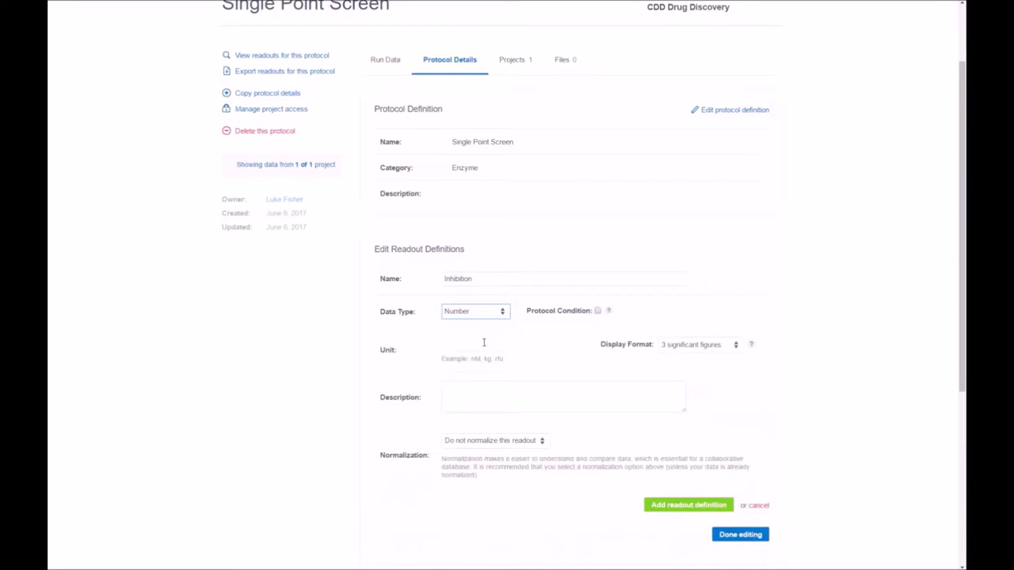
left_click(485, 344)
type("%")
- Keep the Inhibition readout at 'Do not normalize' and save its definition
left_click(512, 391)
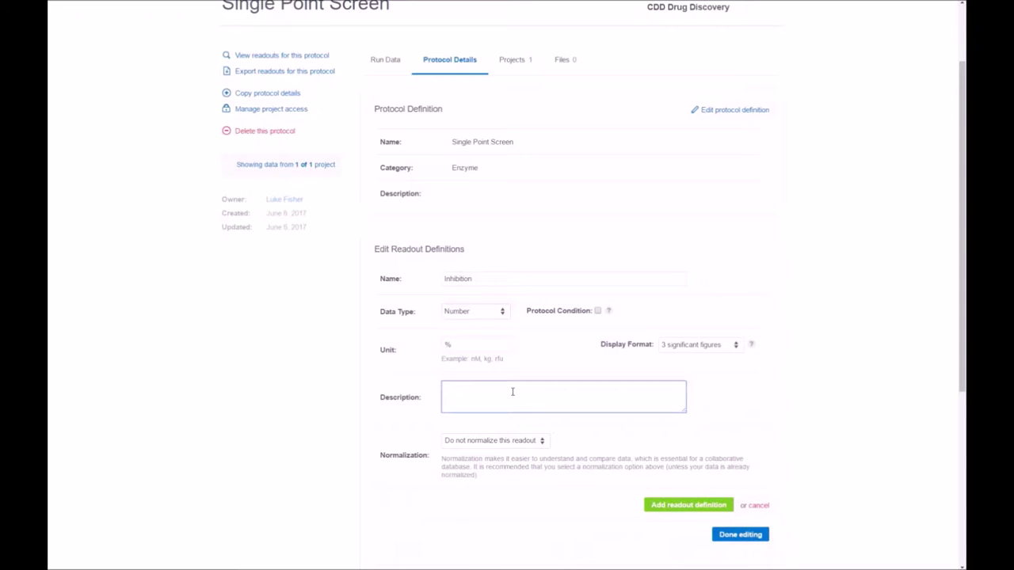
scroll(512, 392, "down", 1)
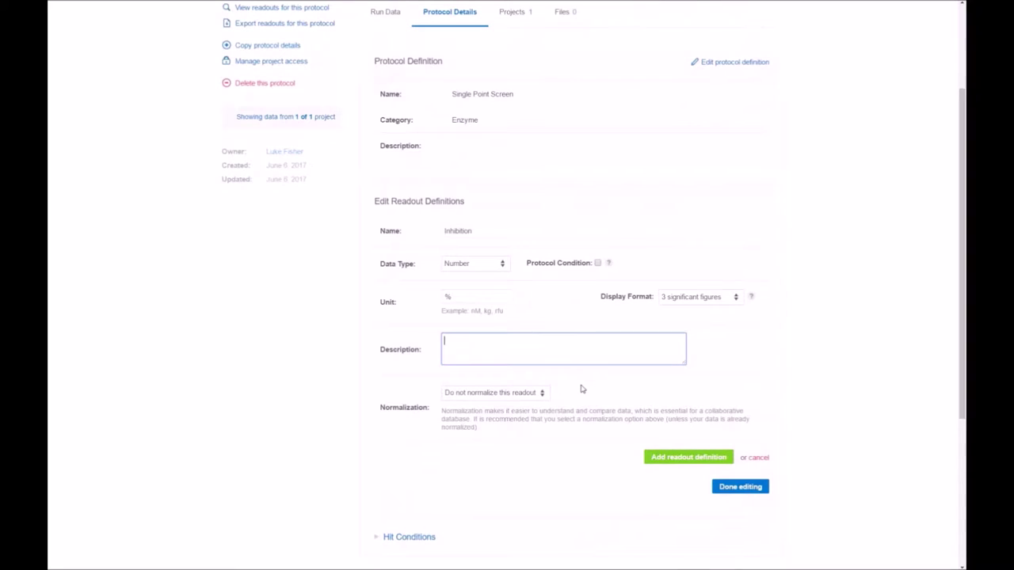
left_click(511, 395)
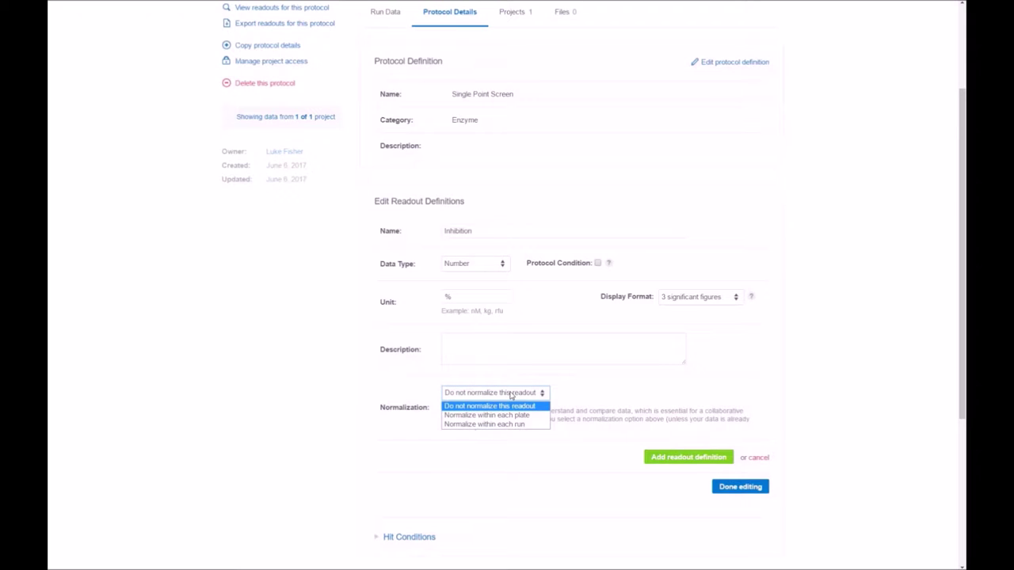
left_click(606, 400)
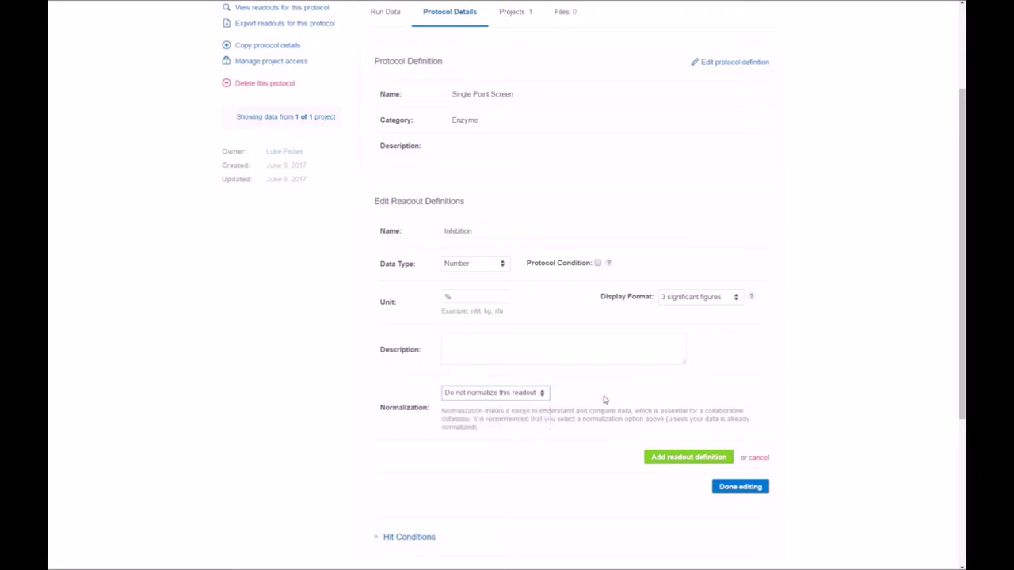
left_click(528, 394)
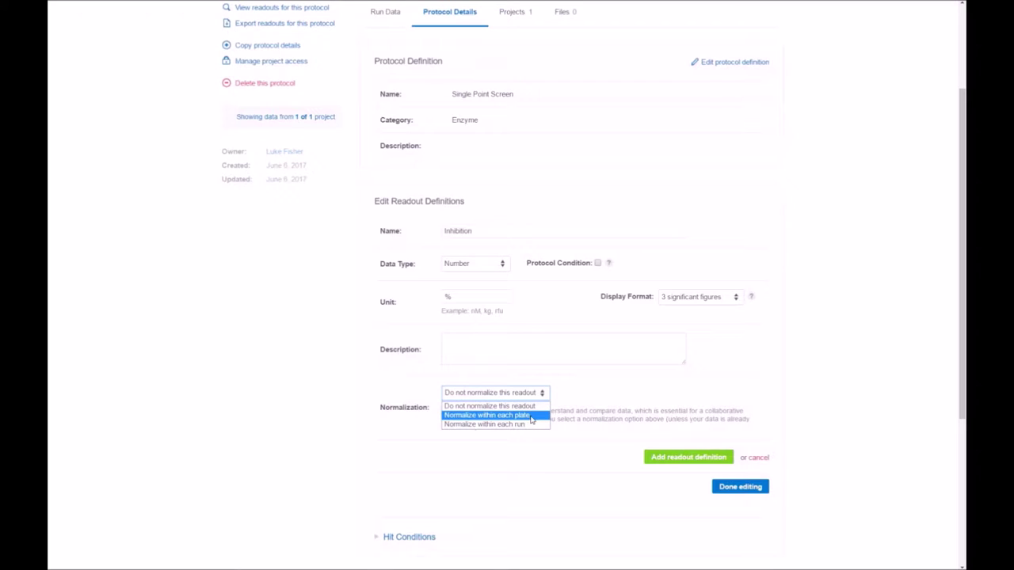
left_click(576, 398)
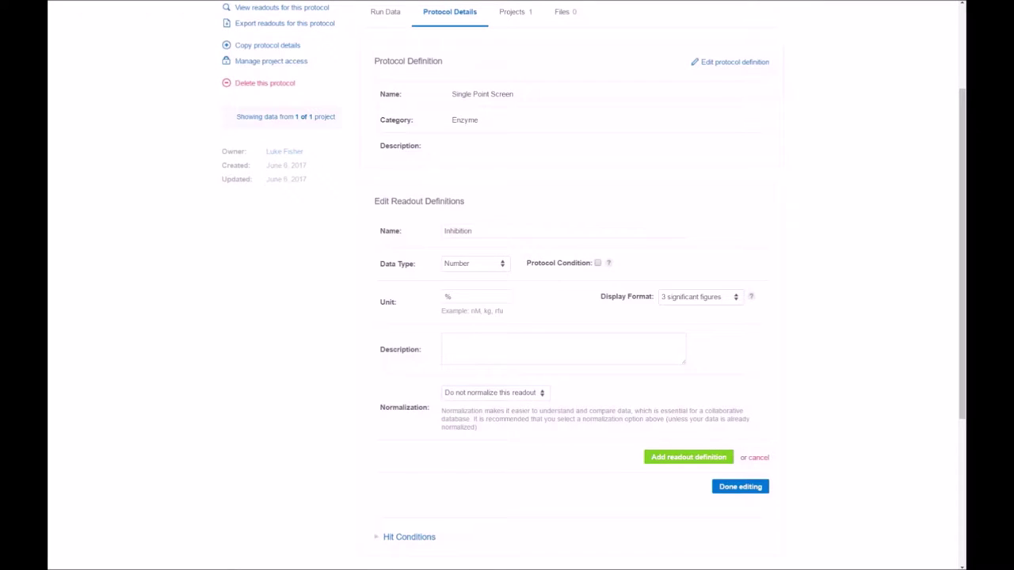
left_click(680, 457)
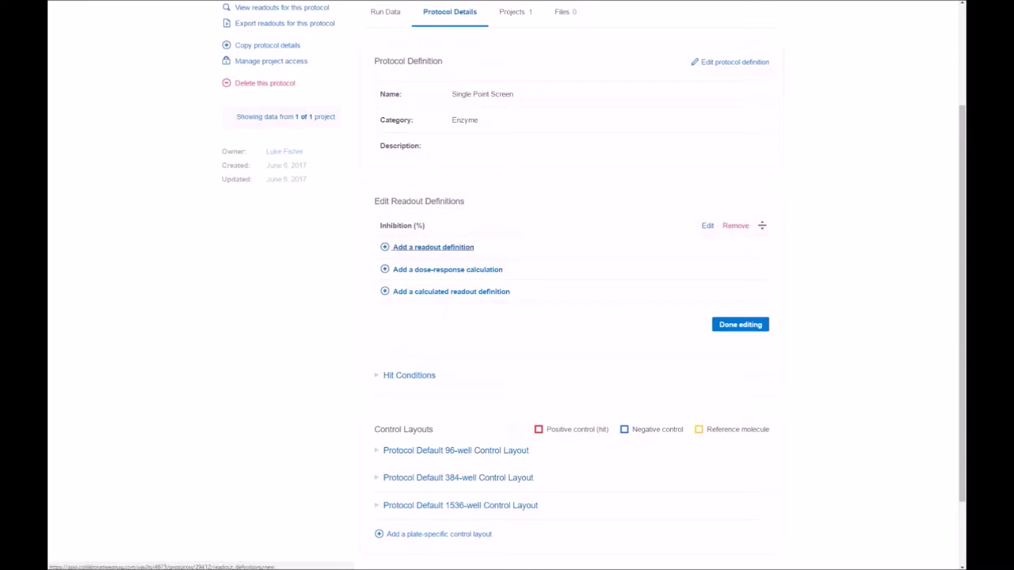
left_click(444, 248)
- Define a SEM readout as a Number with unit rfu and save it
type("SEM")
key("Tab")
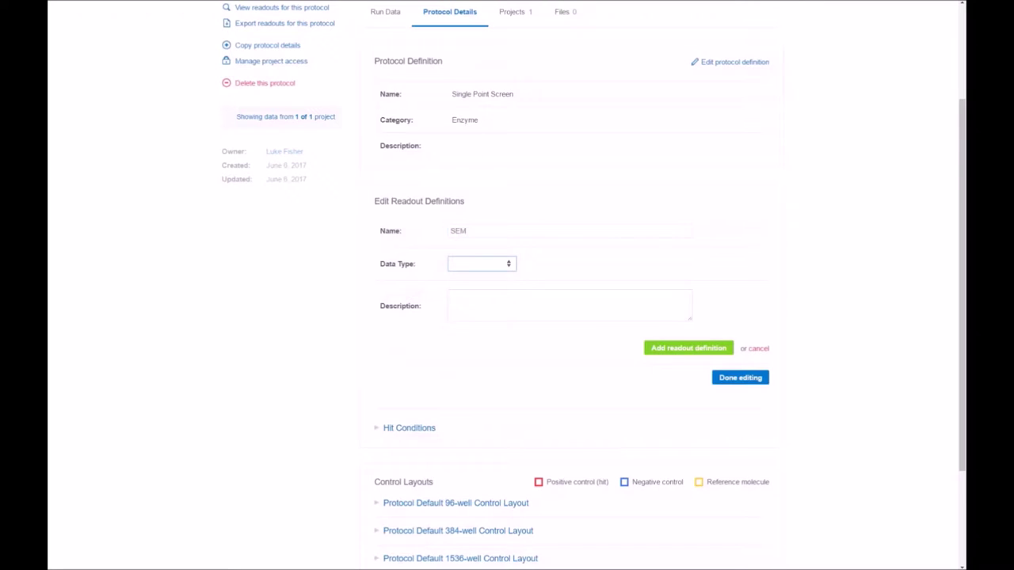
left_click(489, 268)
left_click(487, 283)
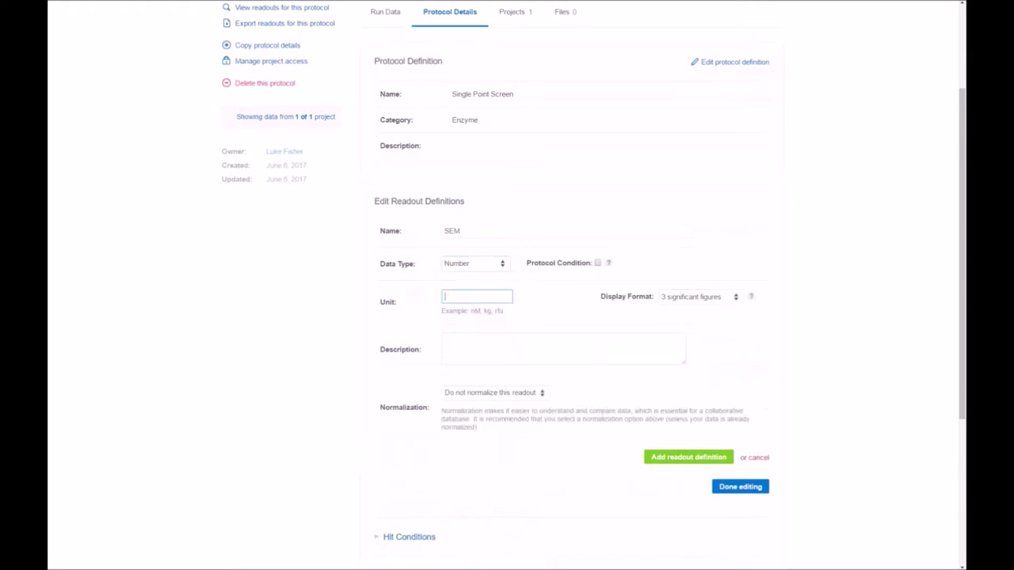
type("f")
key("BackSpace")
type("rfu")
key("Tab")
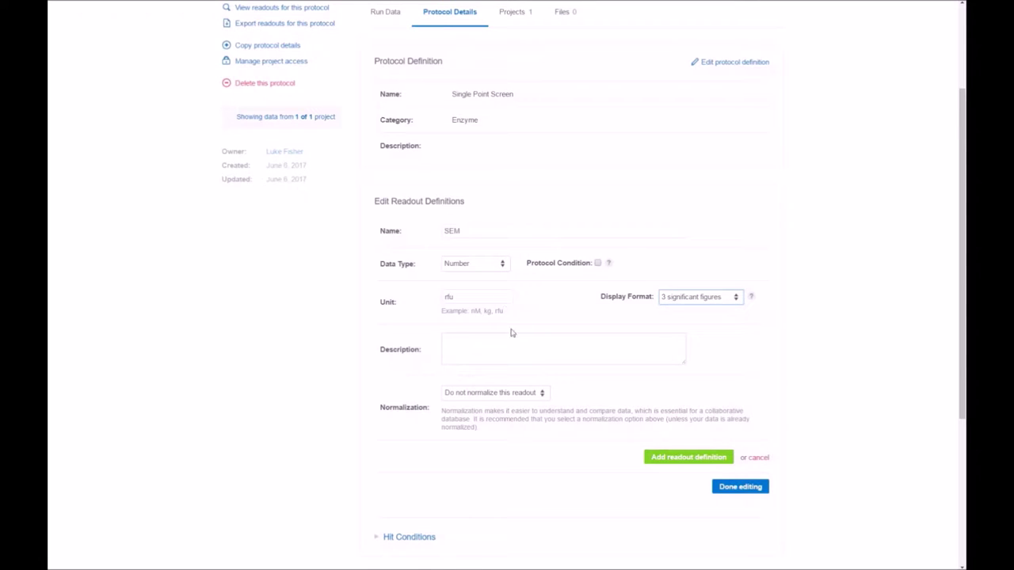
left_click(511, 334)
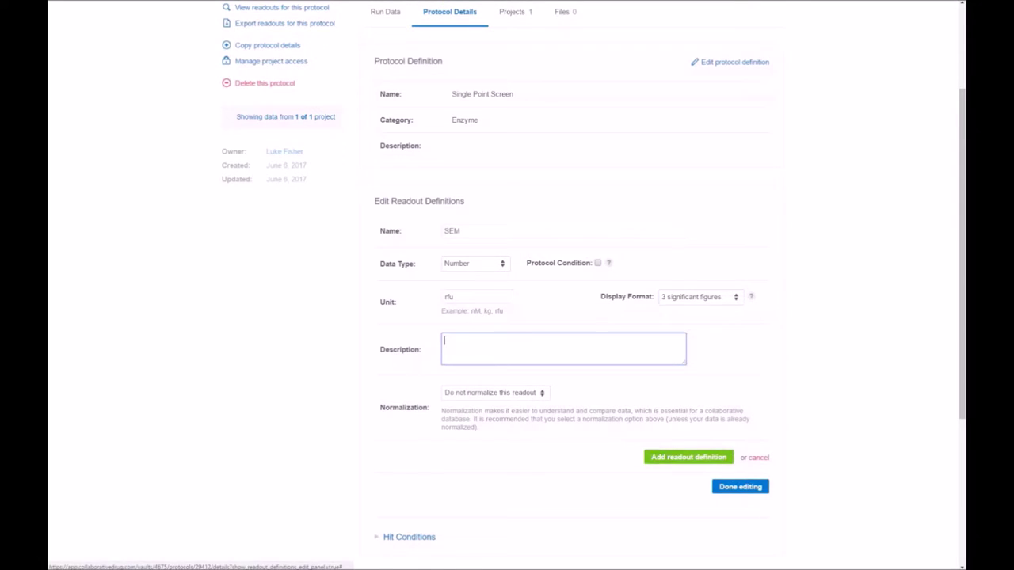
left_click(688, 457)
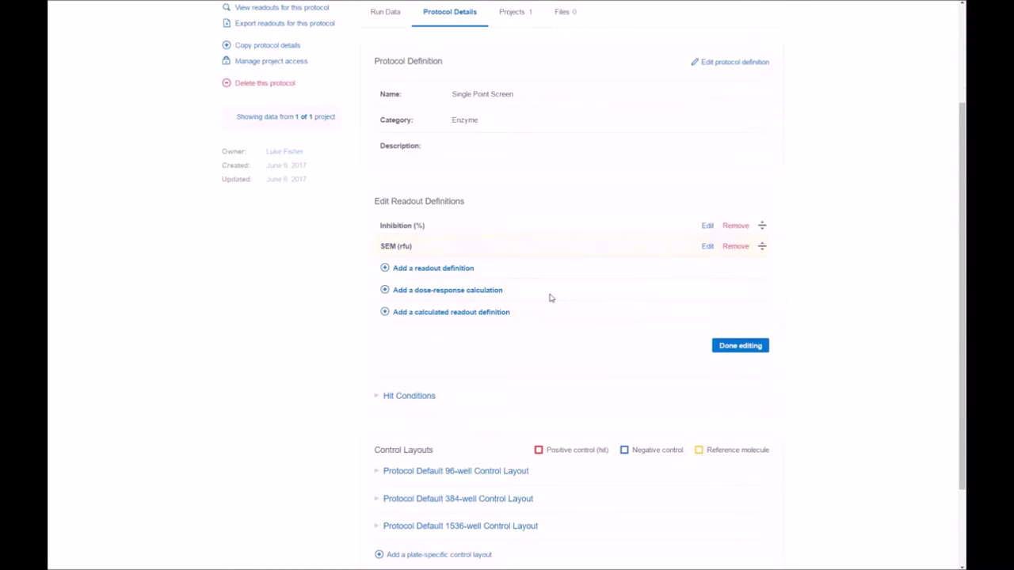
left_click(457, 313)
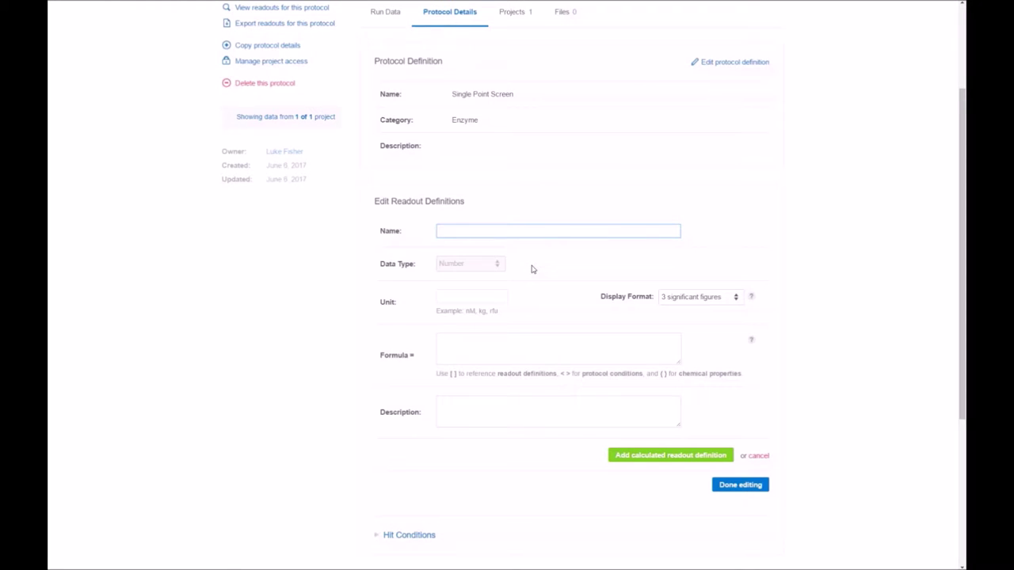
- Name the calculated readout 'Avg Inhibition' with unit %, and close the help popover
type("Avg Inhibition")
key("Tab")
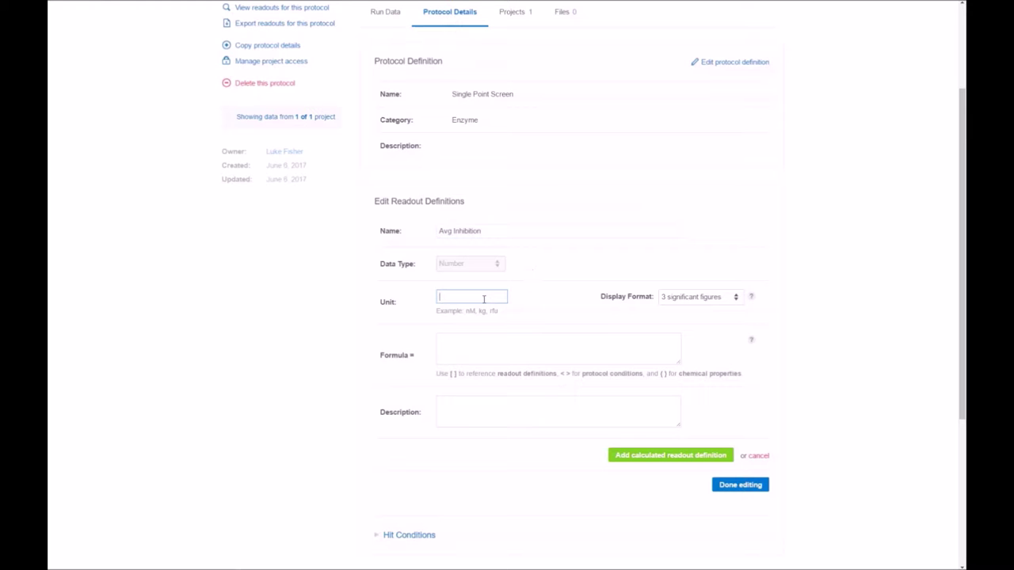
type("%")
left_click(497, 347)
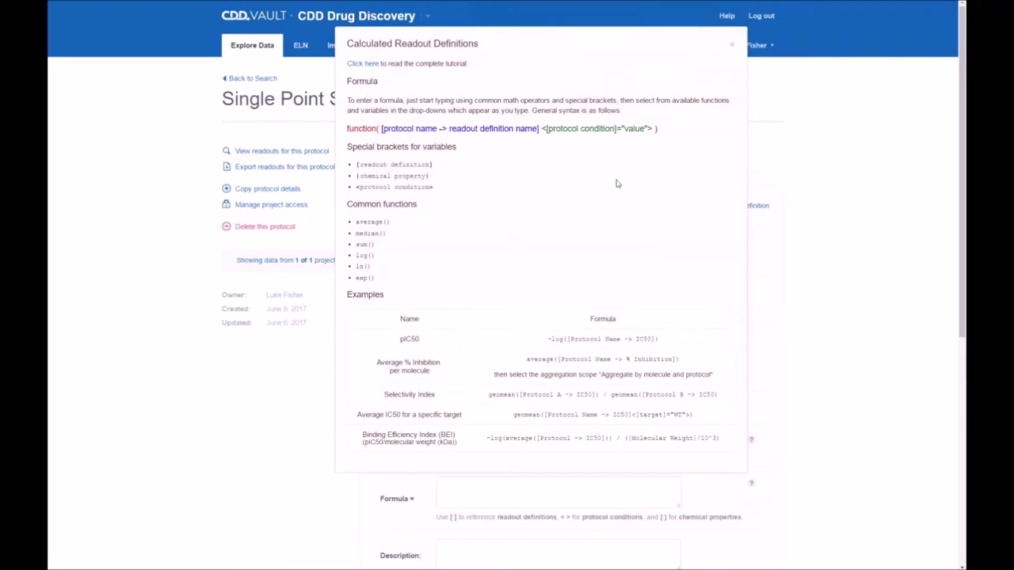
left_click(732, 45)
- Set its formula to average the Inhibition (%) values, keep the aggregation scope, and save
left_click(458, 490)
type("aver")
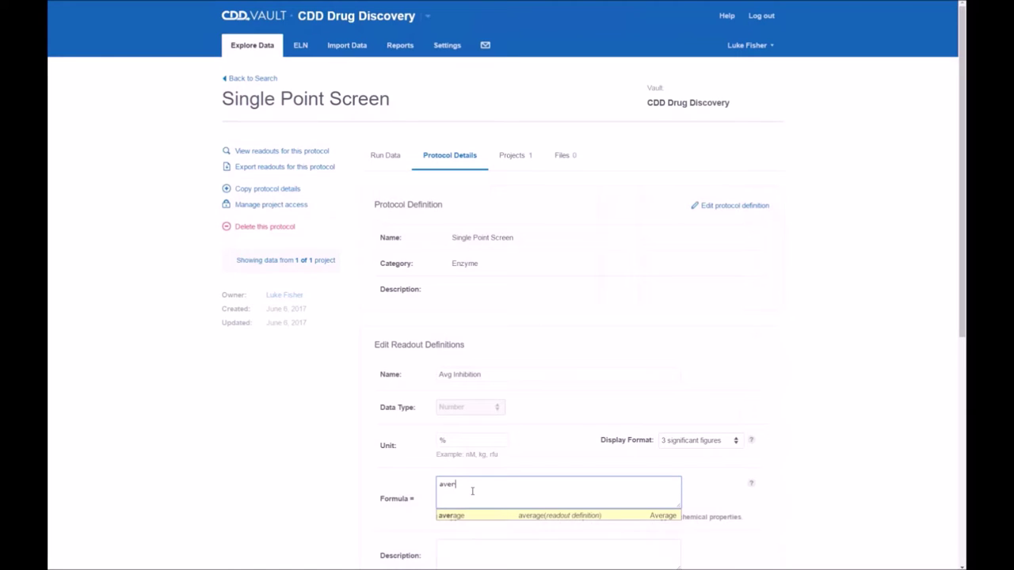
scroll(473, 491, "down", 1)
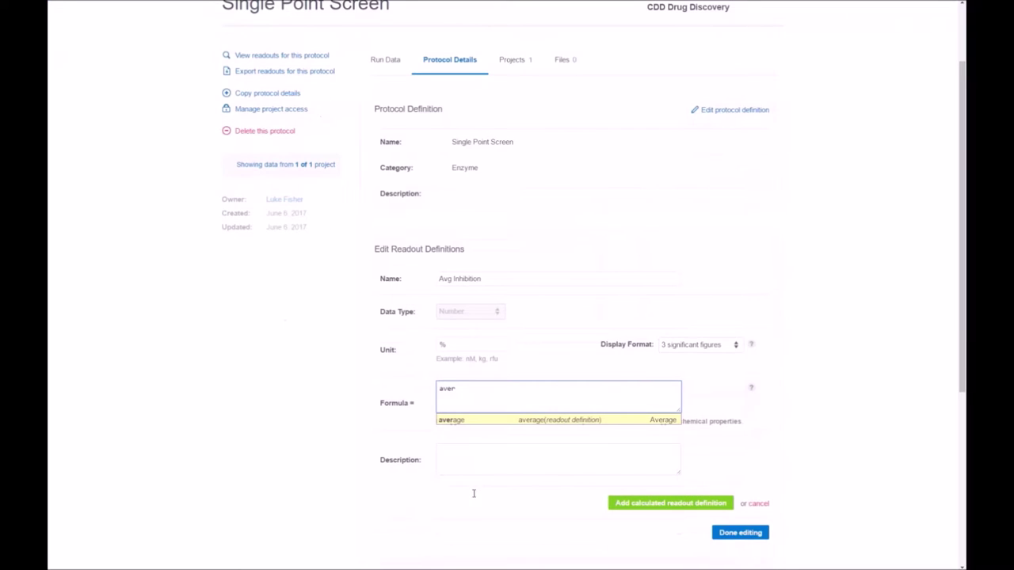
left_click(480, 421)
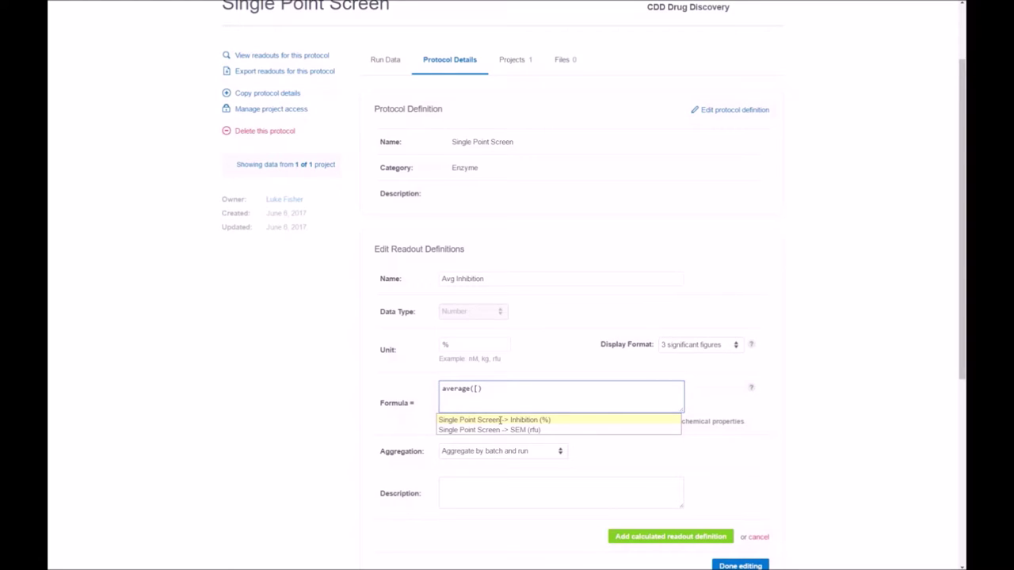
left_click(500, 419)
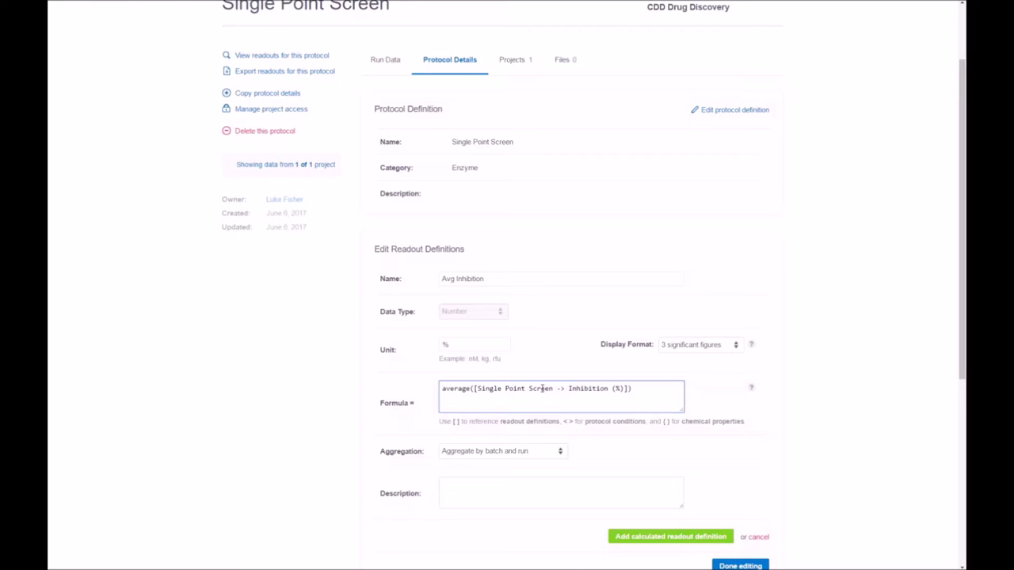
scroll(509, 448, "down", 1)
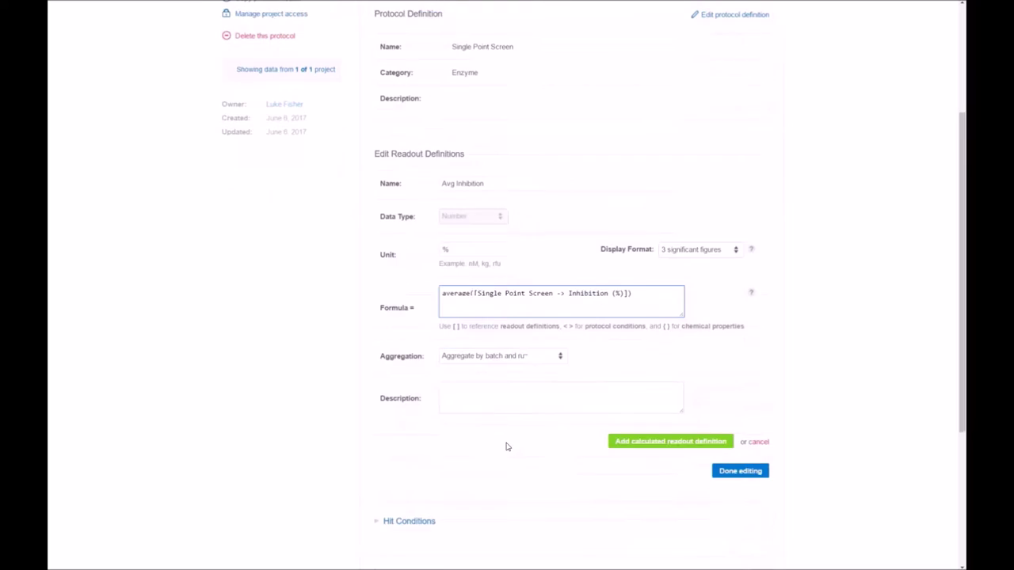
left_click(503, 359)
left_click(510, 362)
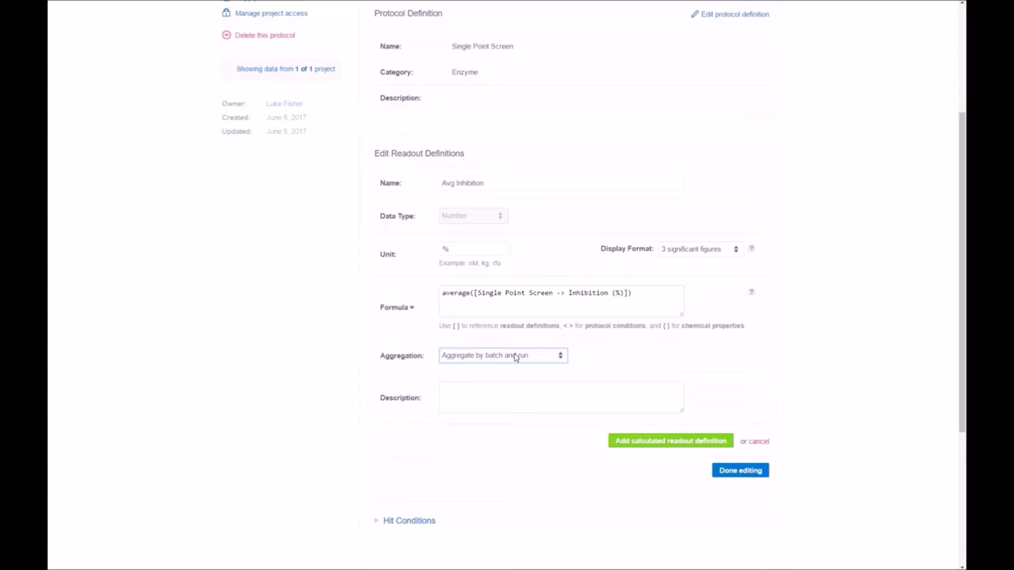
left_click(515, 357)
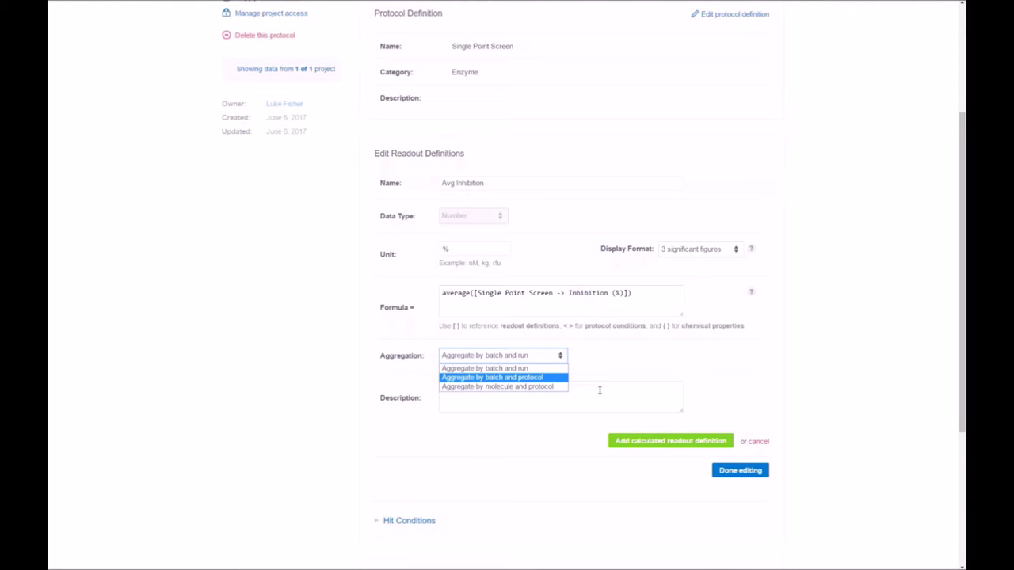
left_click(652, 442)
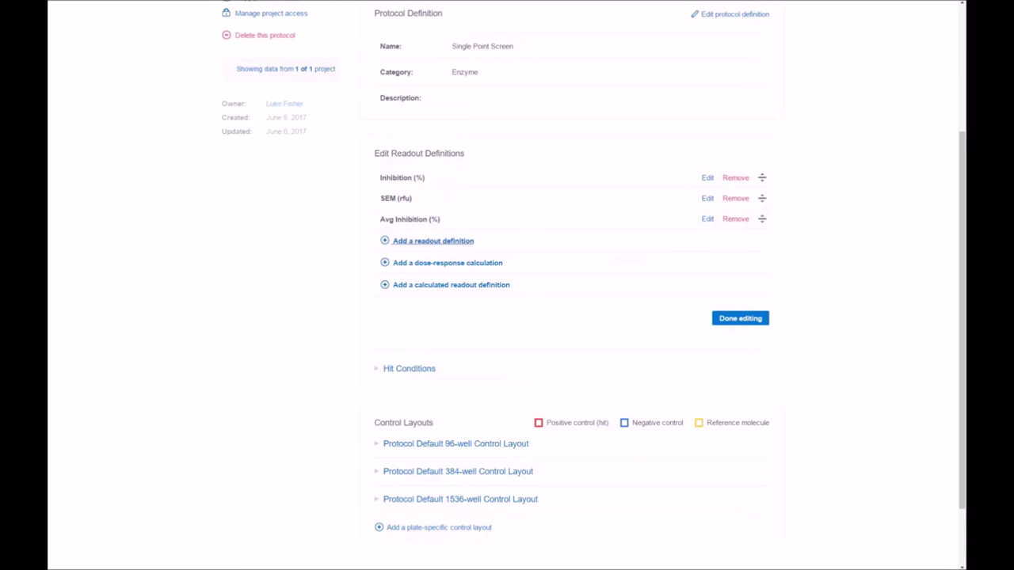
- Add an 'Avg SEM' calculated readout in rfu using average([SEM (rfu)]), then finish editing readouts
left_click(461, 286)
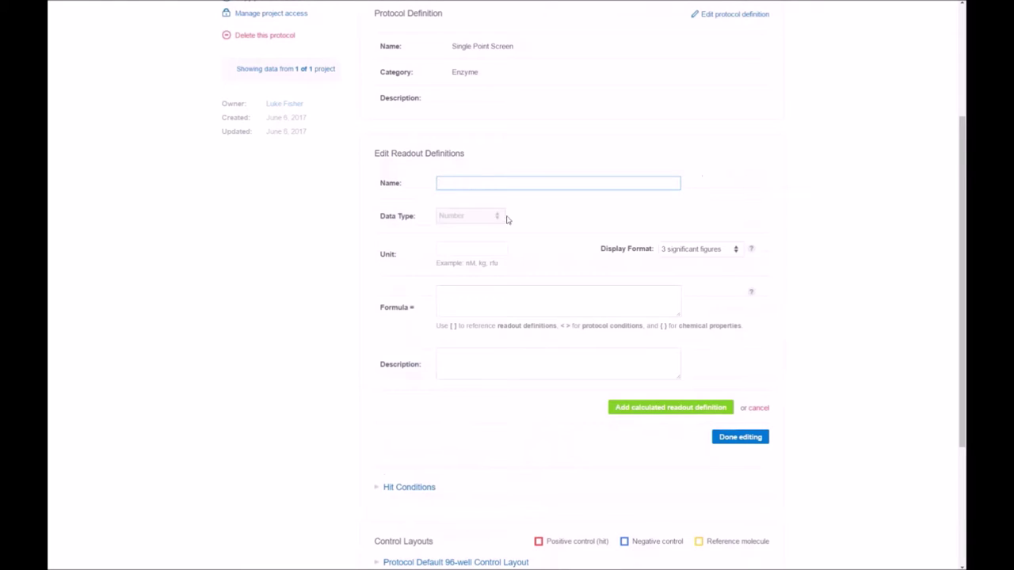
type("Avg SEM")
key("Tab")
type("rfu")
left_click(561, 305)
type("average()")
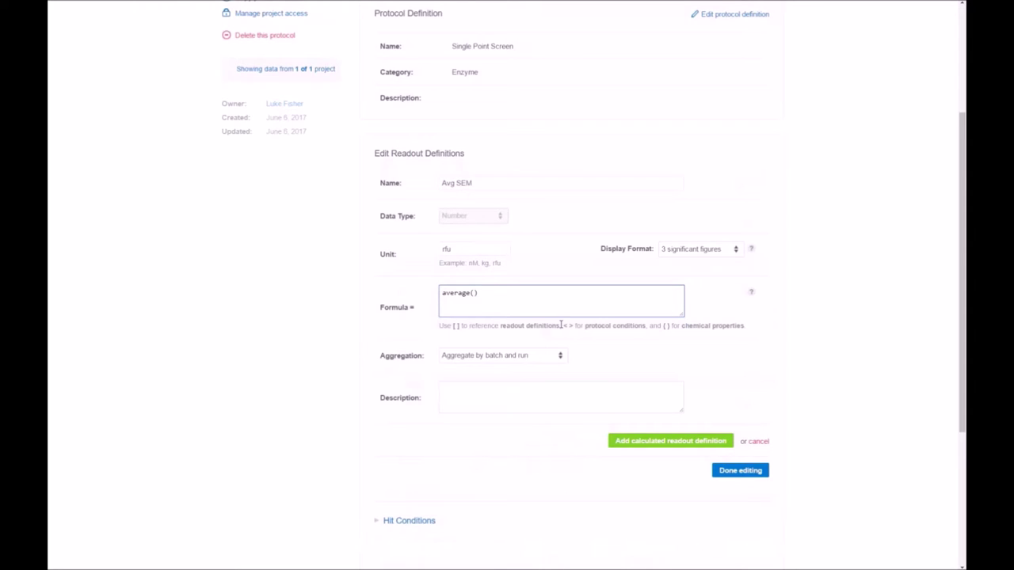
type("[")
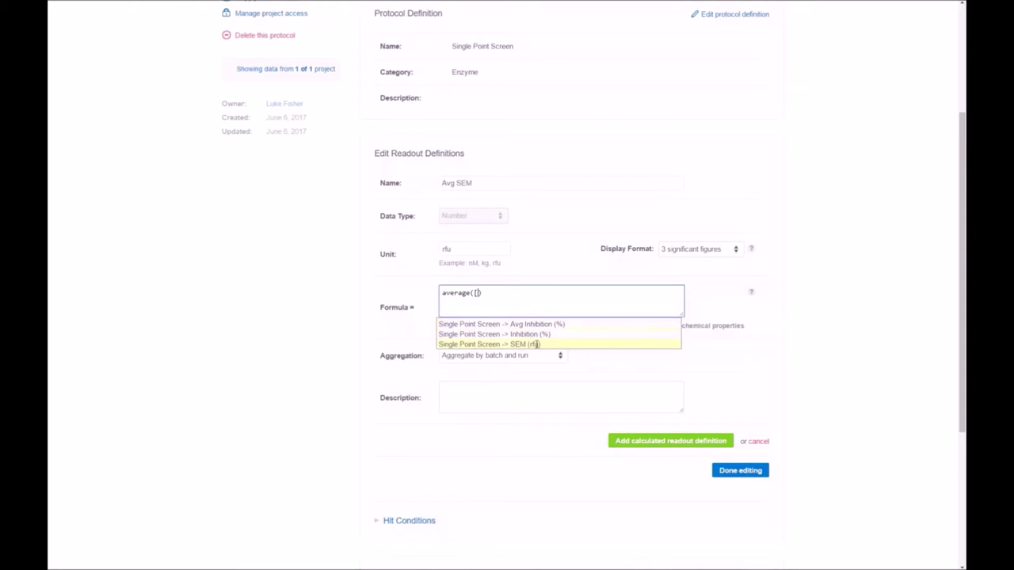
left_click(537, 345)
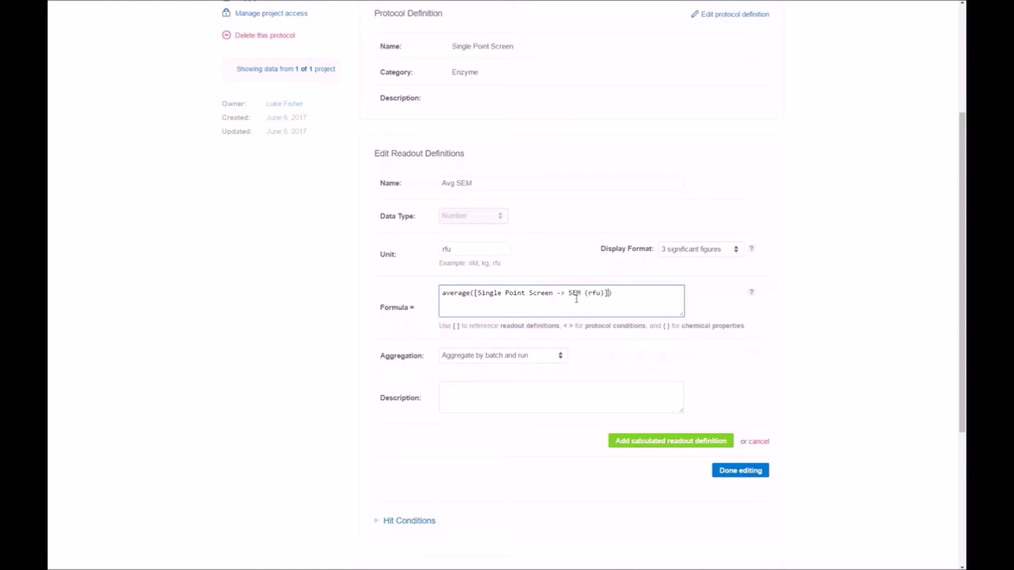
left_click(671, 442)
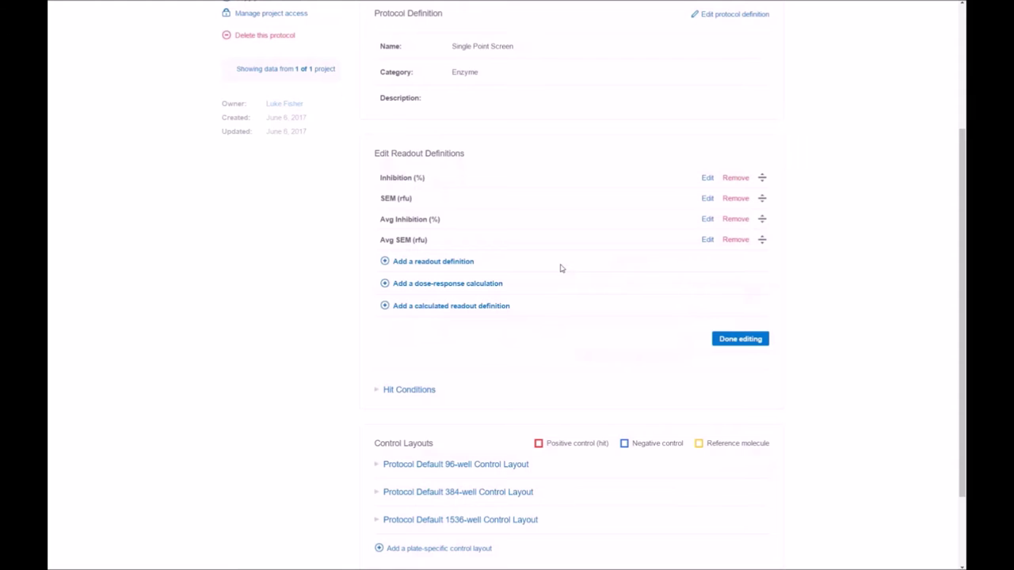
left_click(738, 339)
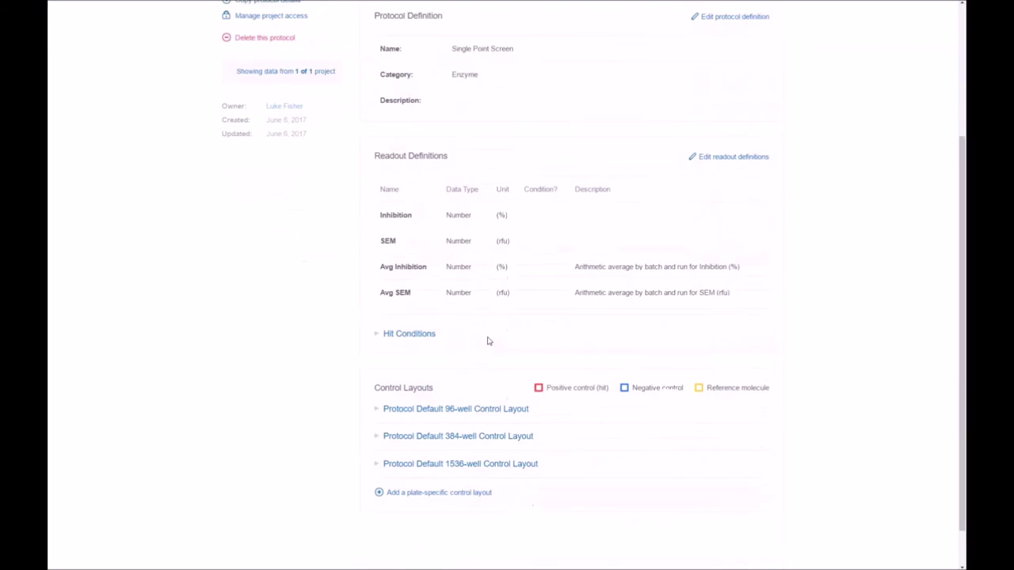
scroll(487, 341, "up", 3)
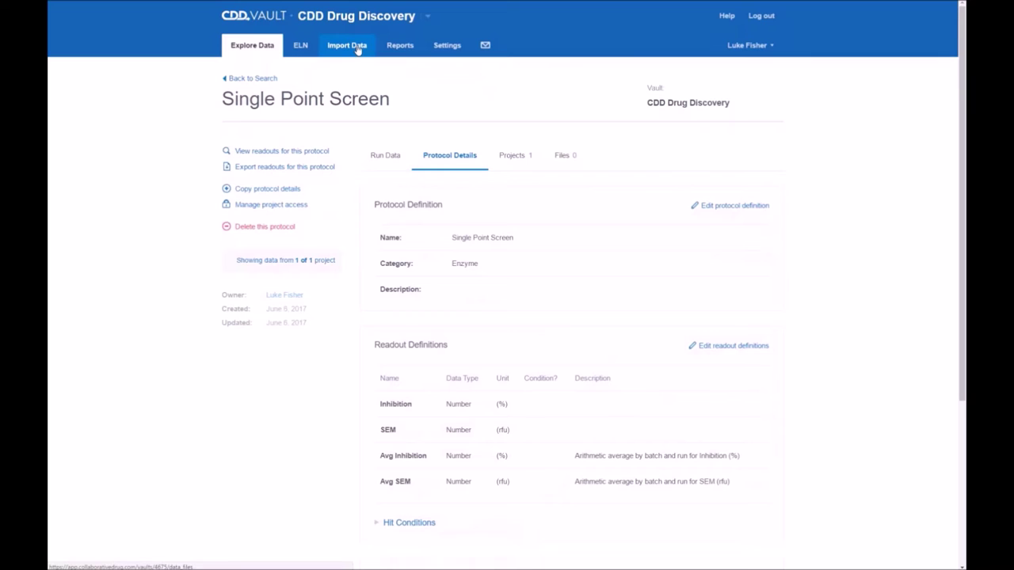
- Upload Inhibition Data.csv from the Import Data page
left_click(357, 49)
left_click(369, 187)
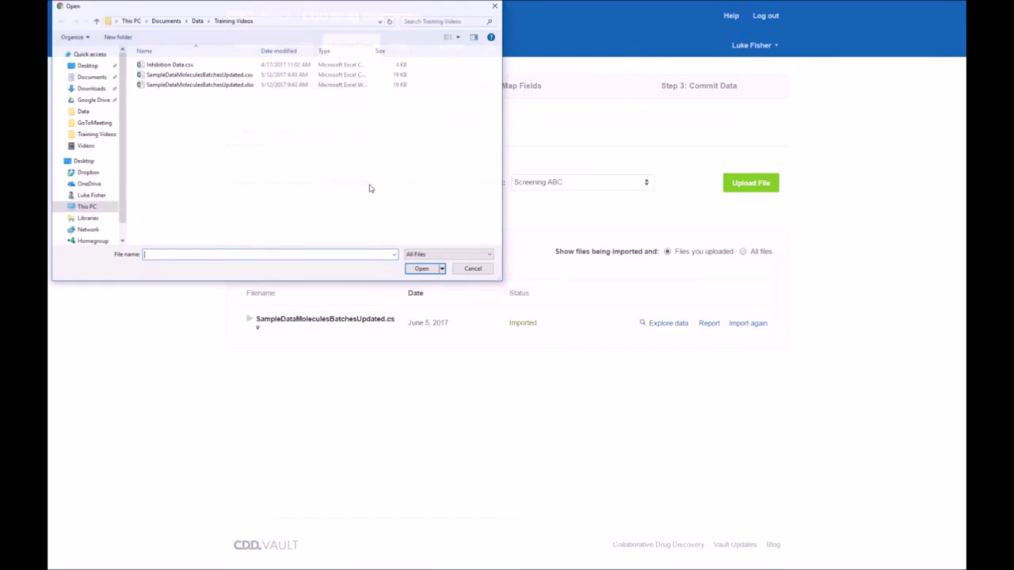
double_click(170, 64)
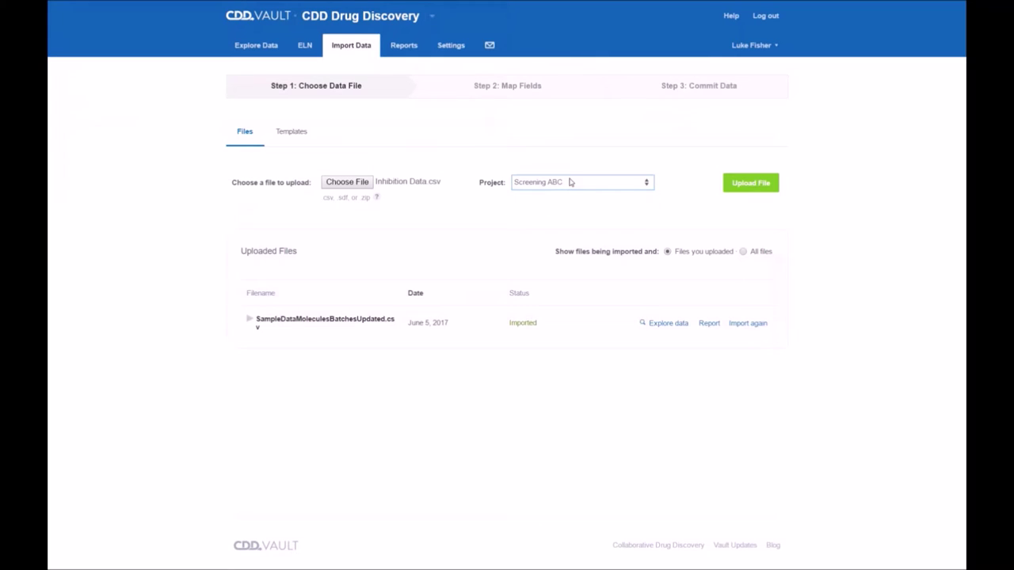
left_click(751, 189)
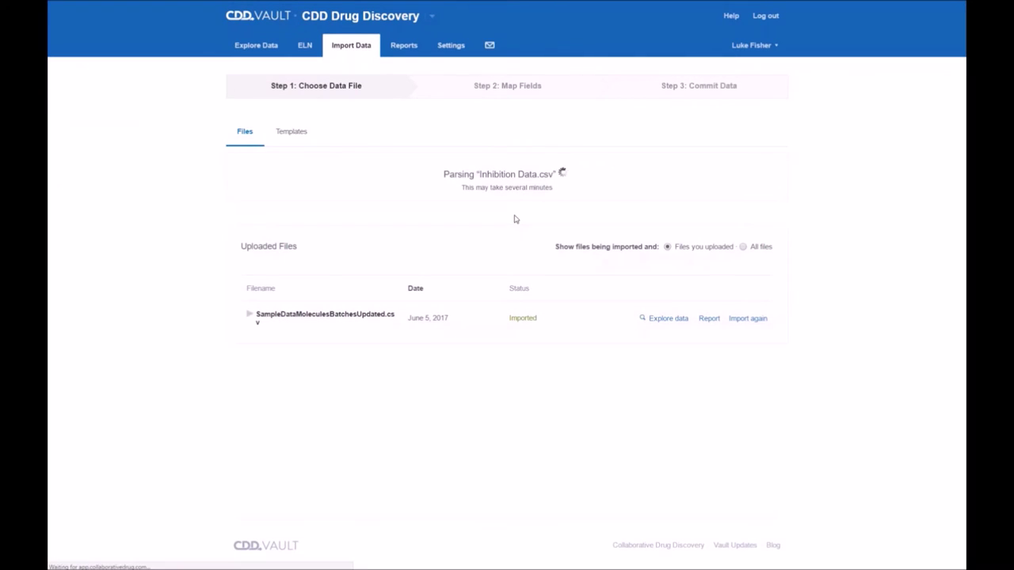
- Map the SampleID column to the MySample ID batch field
left_click(406, 182)
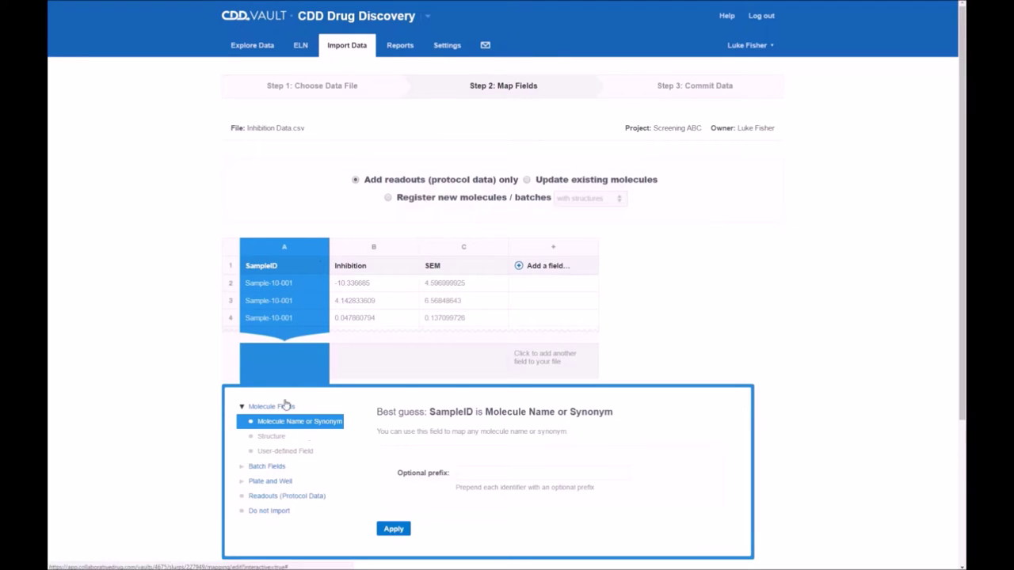
left_click(261, 466)
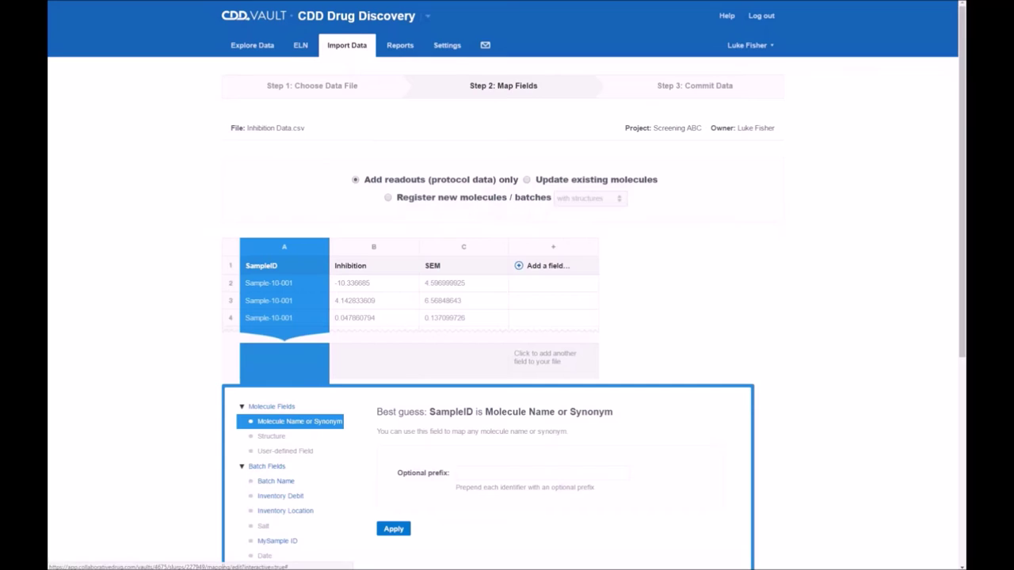
scroll(298, 475, "down", 1)
left_click(287, 493)
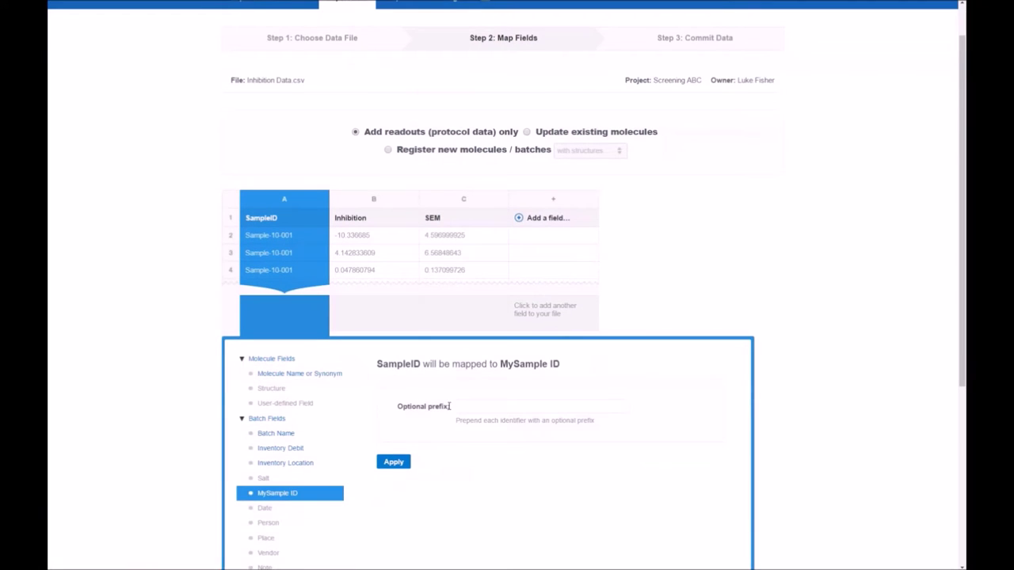
left_click(404, 471)
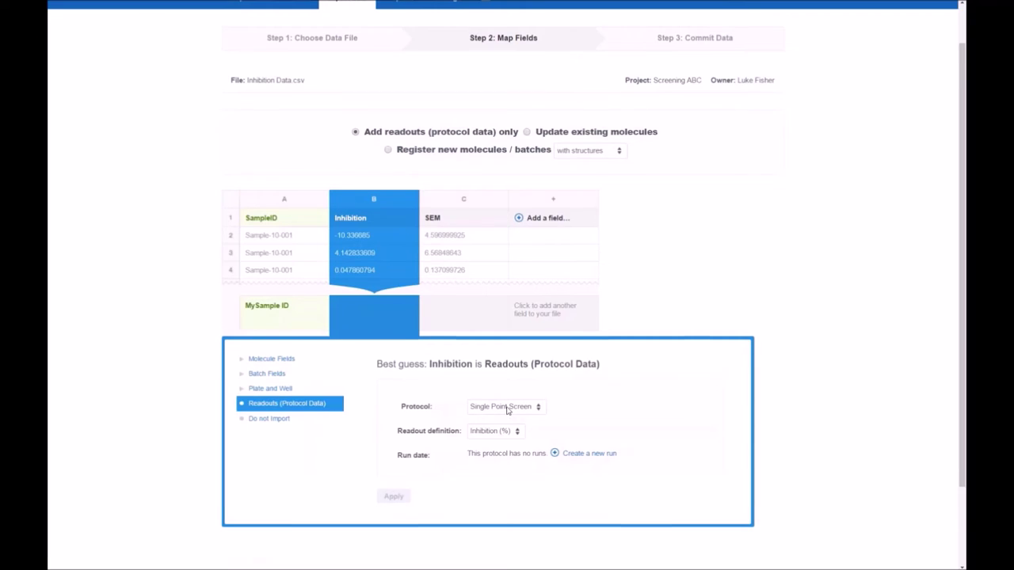
- Map Inhibition and SEM to their readouts in a new June 6, 2017 run
scroll(508, 404, "down", 1)
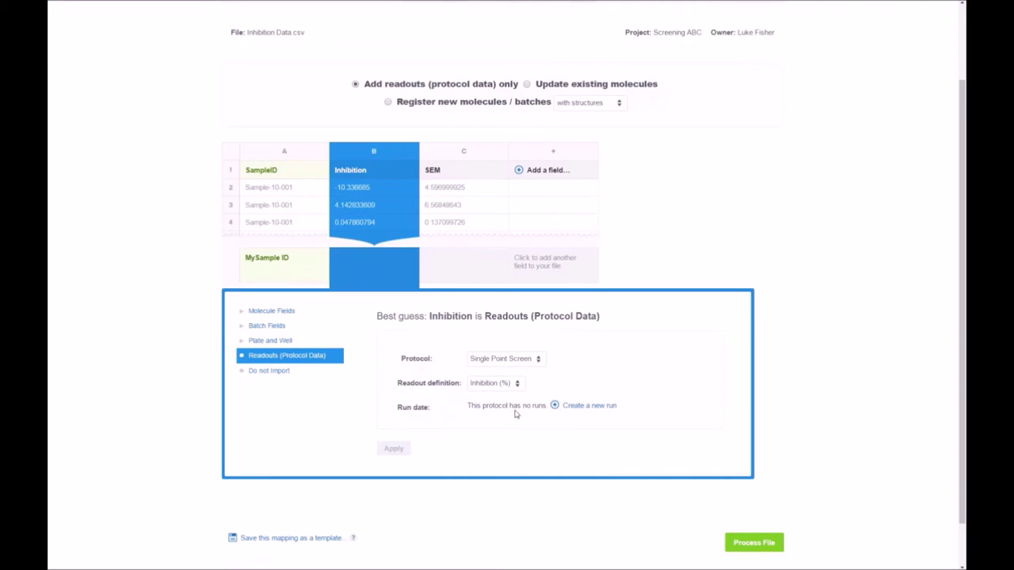
left_click(578, 407)
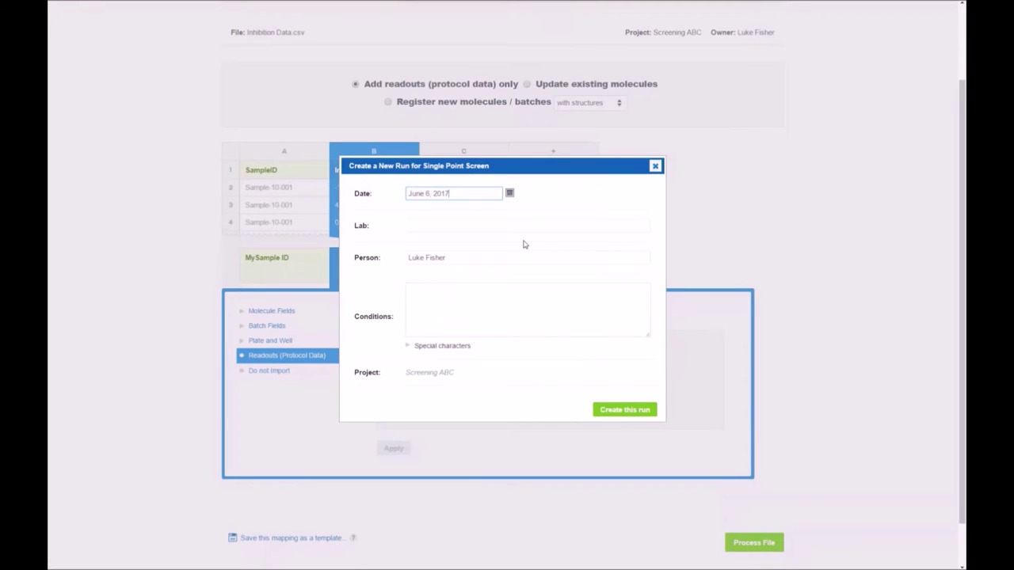
left_click(440, 227)
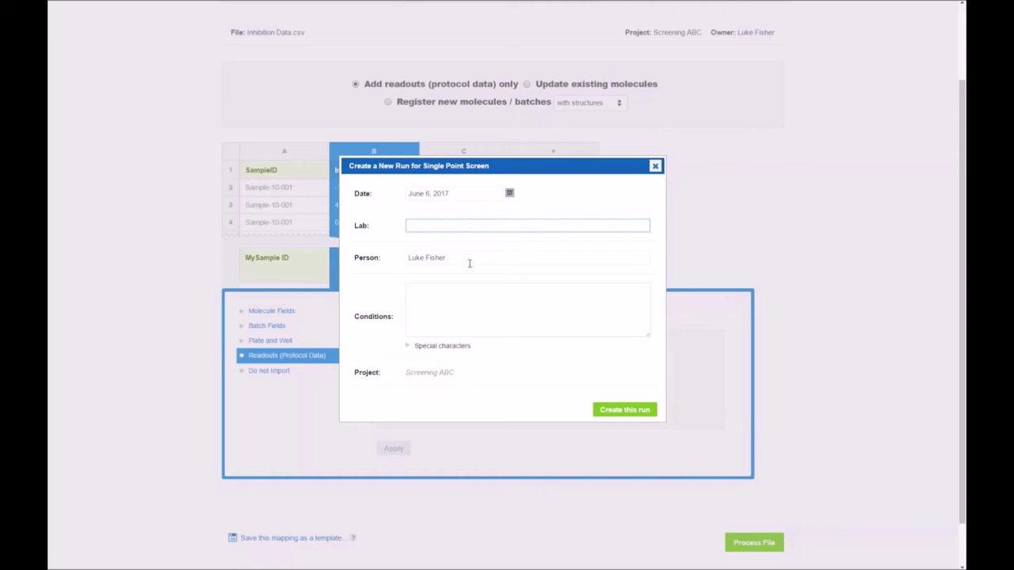
left_click(622, 411)
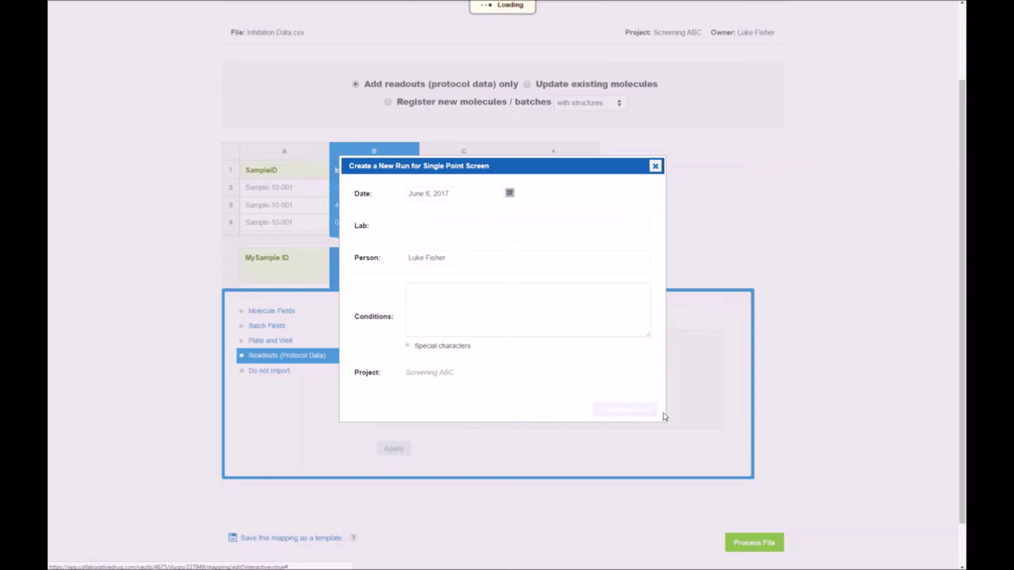
left_click(394, 454)
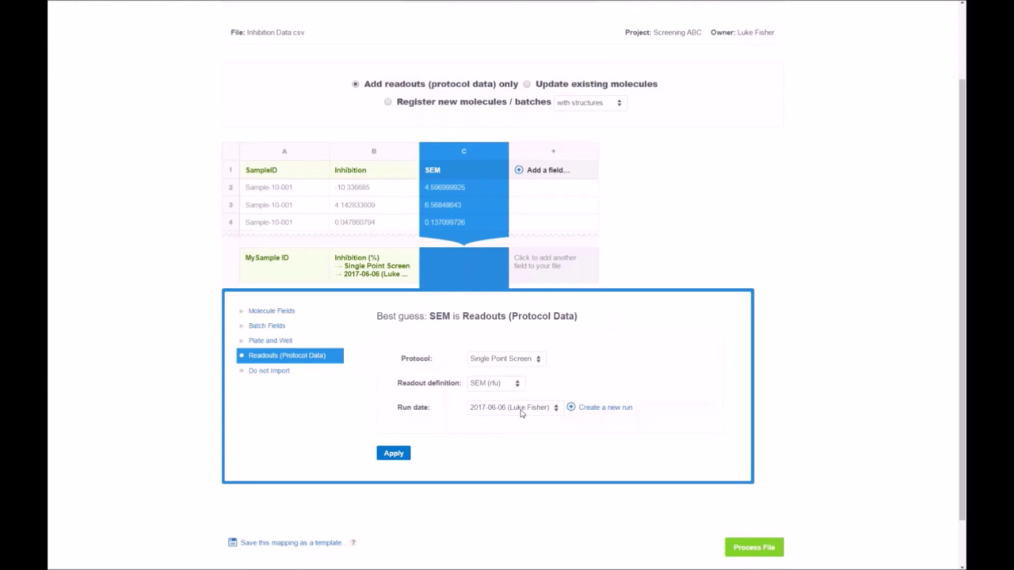
left_click(396, 448)
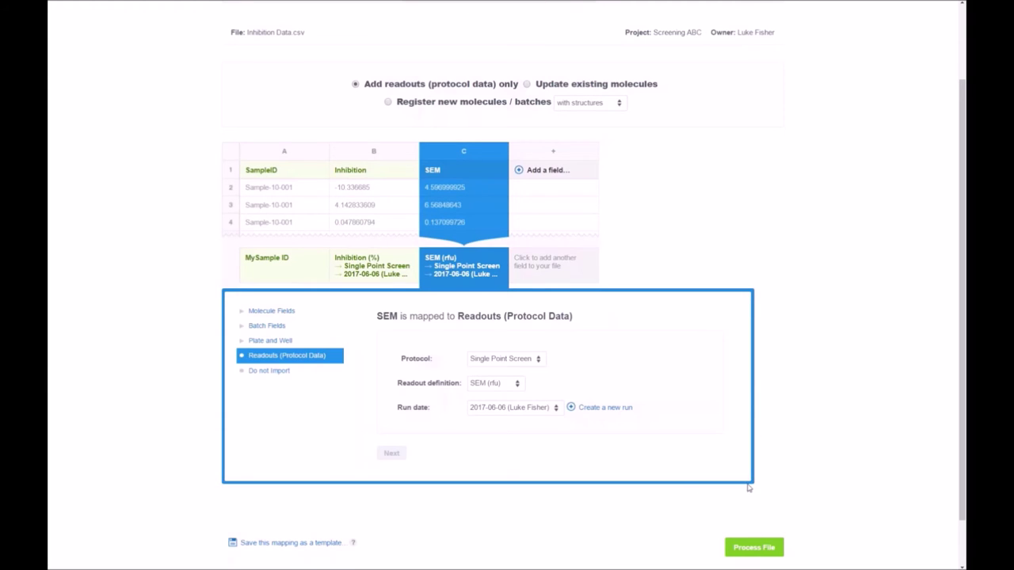
- Process the mapped file and commit all 90 records
left_click(758, 548)
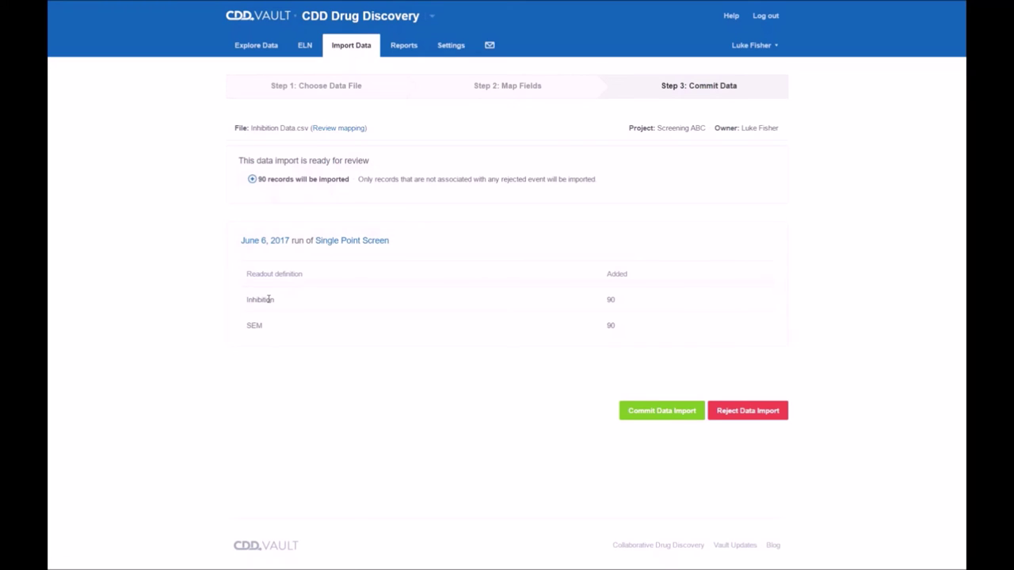
left_click(661, 410)
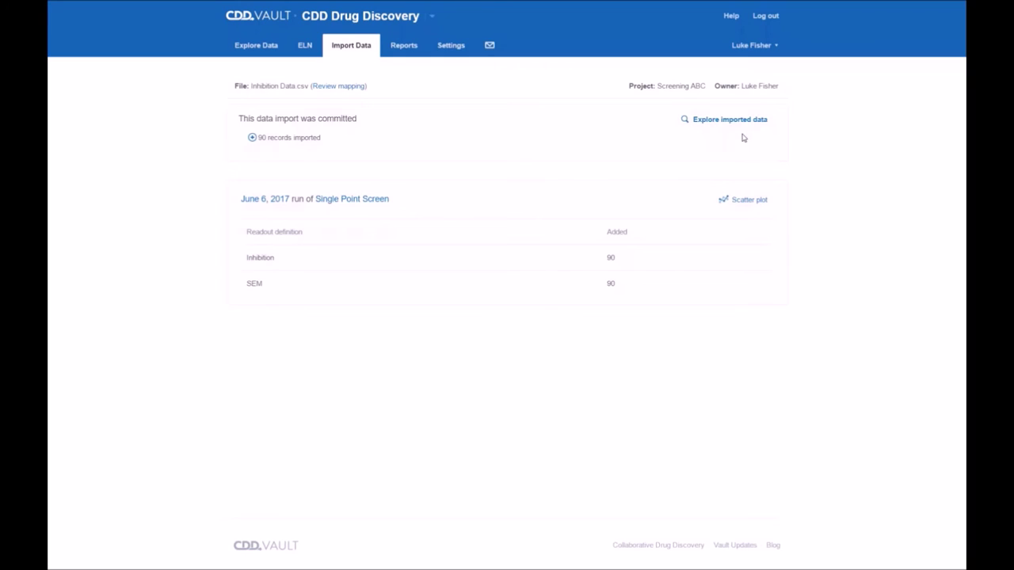
left_click(734, 122)
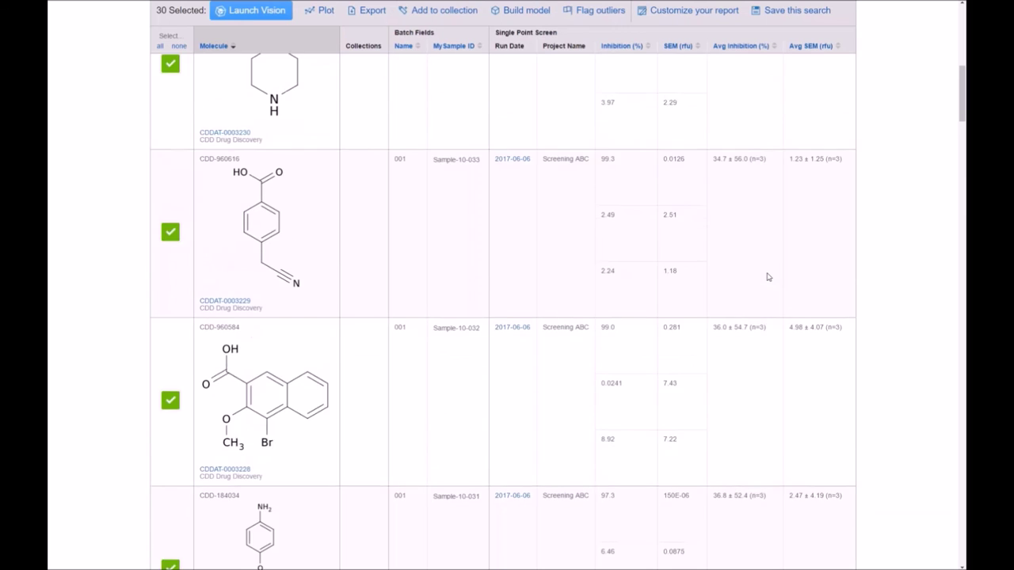
- Scroll the 30-result report to compare each molecule's Inhibition and SEM values with their averages
scroll(767, 277, "up", 1)
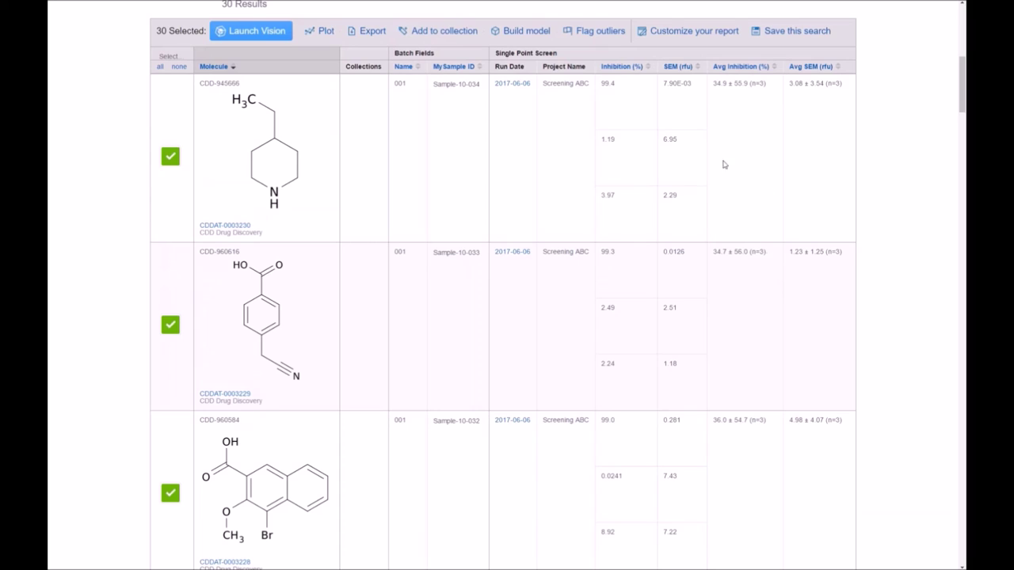